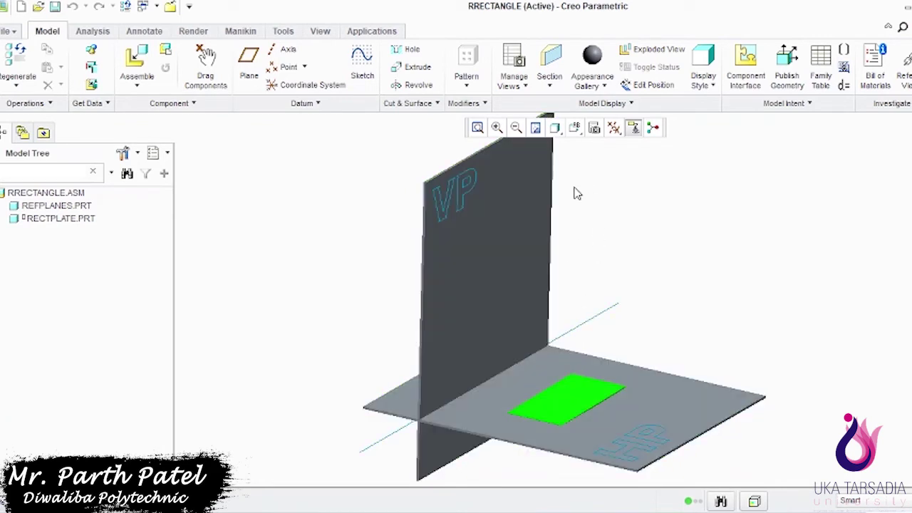
Examine the rectangular plate lying on the horizontal plane in the TOP orientation.
click(575, 128)
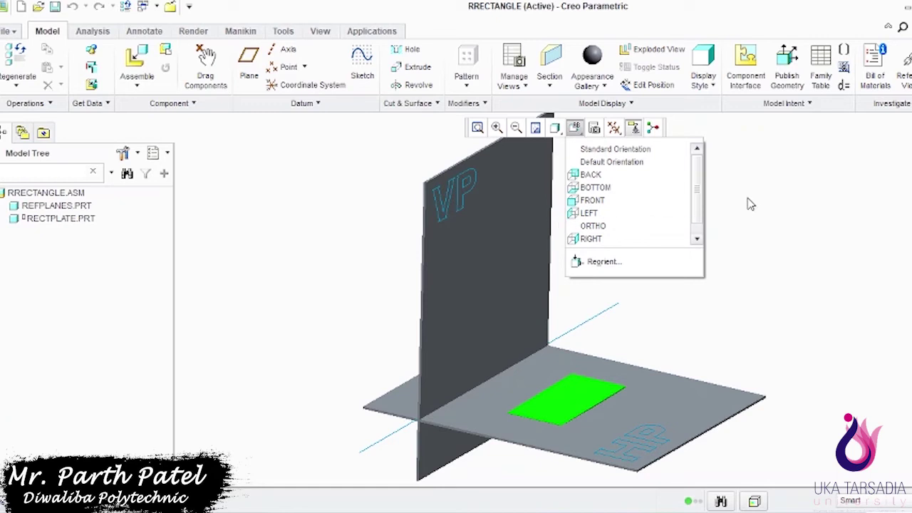
scroll(699, 187, down, 1)
click(599, 236)
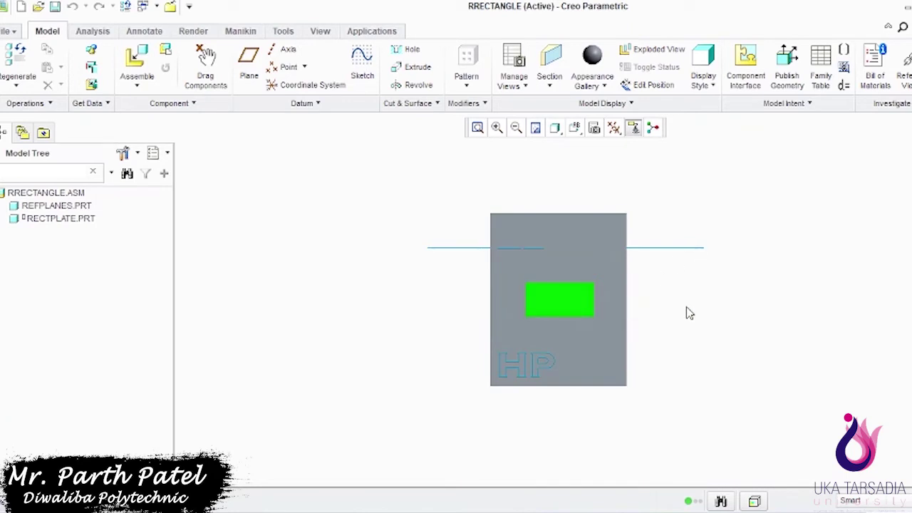
Switch to the FRONT orientation and examine an enlarged view of the plate against the vertical plane.
click(575, 128)
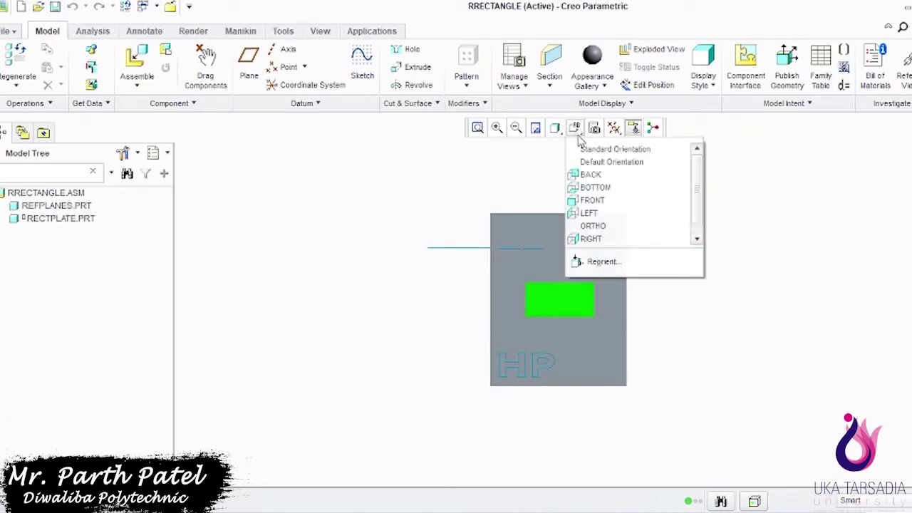
click(601, 212)
click(497, 127)
click(490, 318)
click(664, 389)
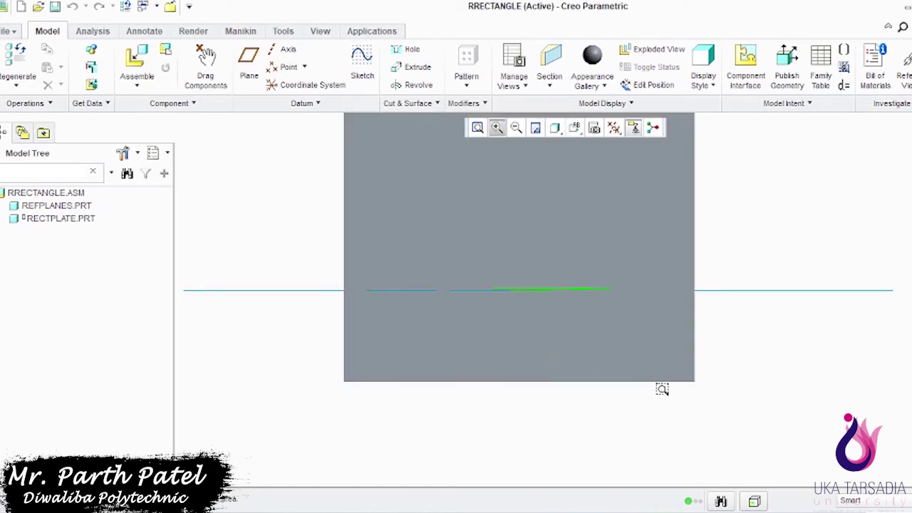
middle_click(509, 336)
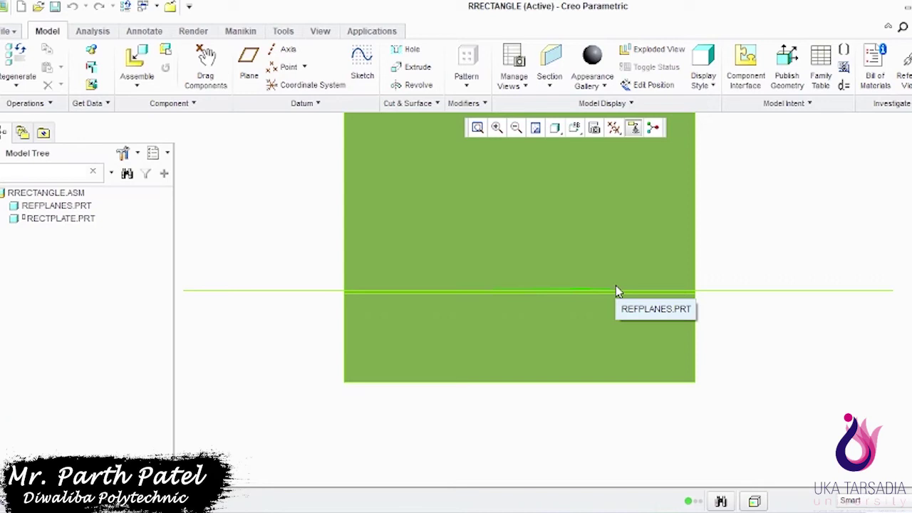
Examine the flat plate and both reference planes up close in the ORTHO orientation.
click(574, 127)
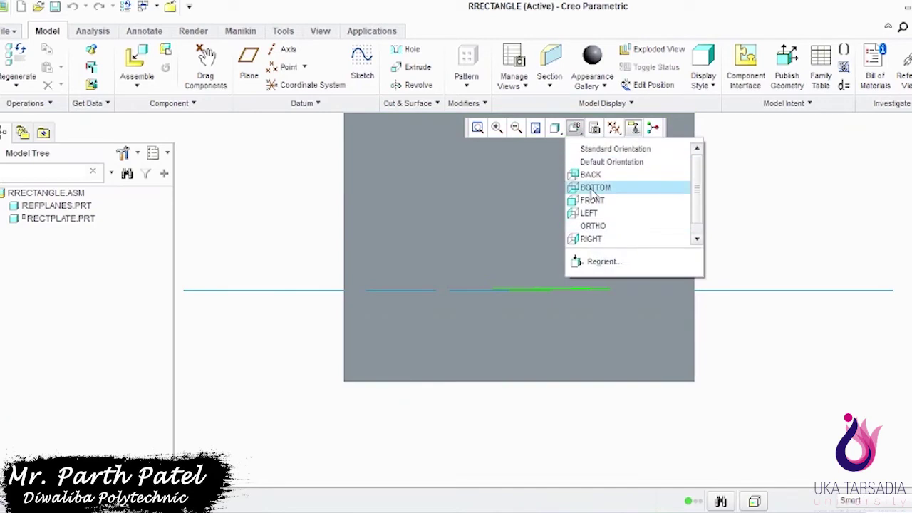
click(593, 225)
click(497, 128)
drag(466, 278, 666, 366)
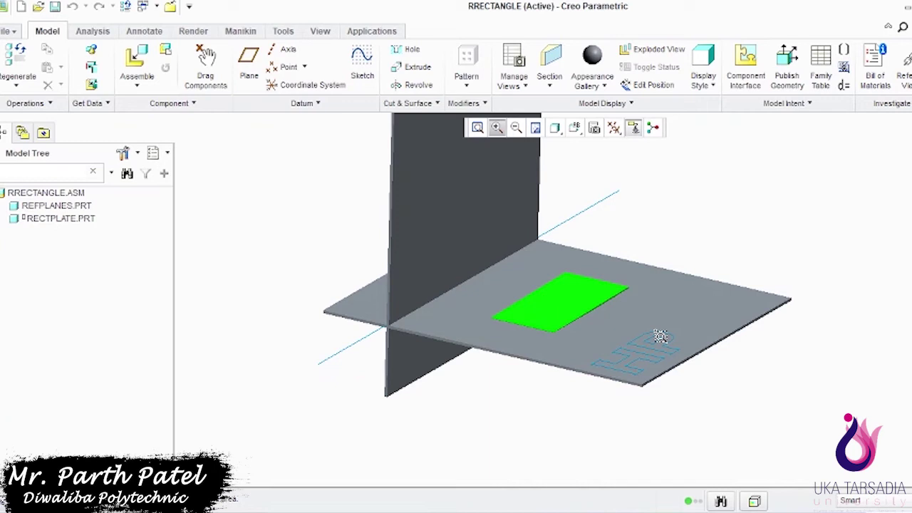
middle_click(696, 231)
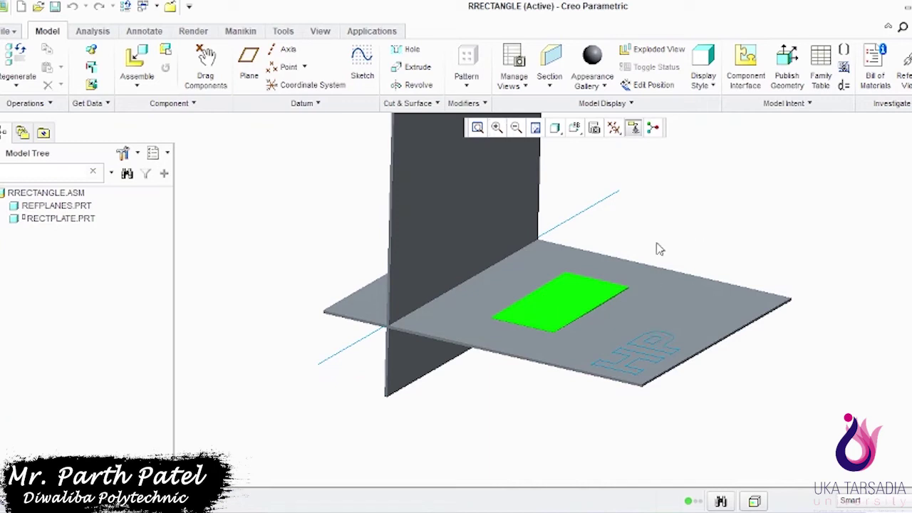
click(561, 289)
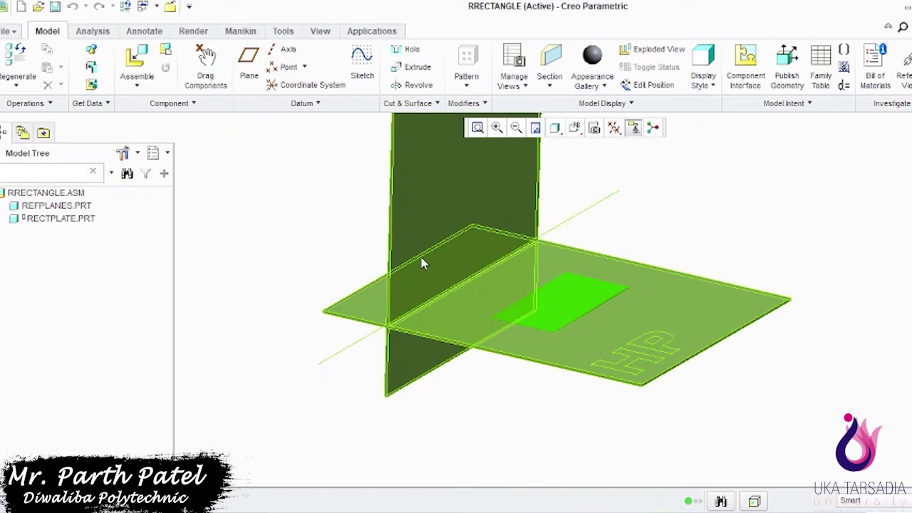
click(508, 318)
Compare the flat plate's TOP projection with an enlarged FRONT projection.
click(574, 127)
scroll(591, 214, down, 1)
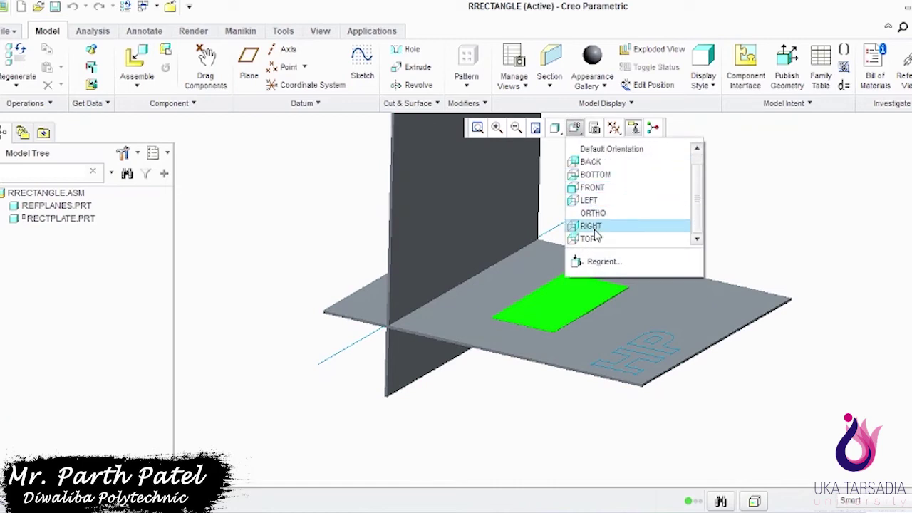
click(595, 238)
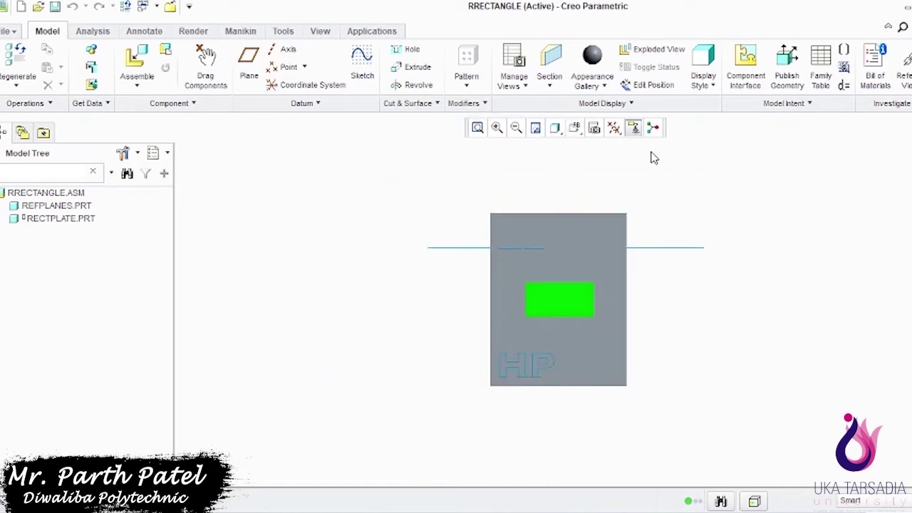
click(574, 127)
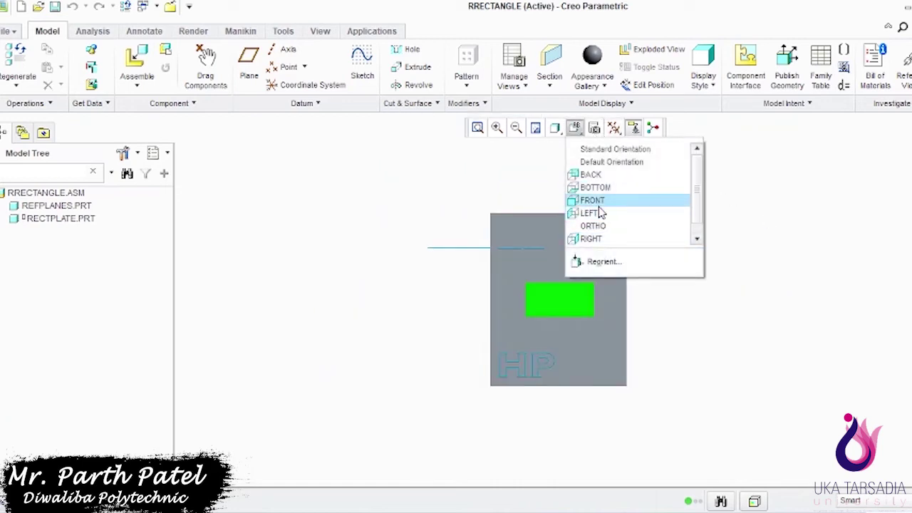
click(595, 202)
click(504, 131)
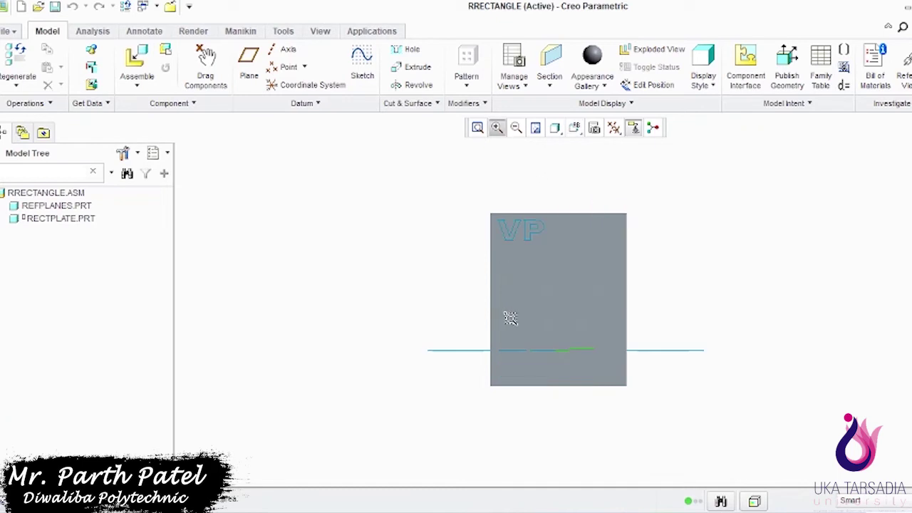
drag(502, 313, 625, 378)
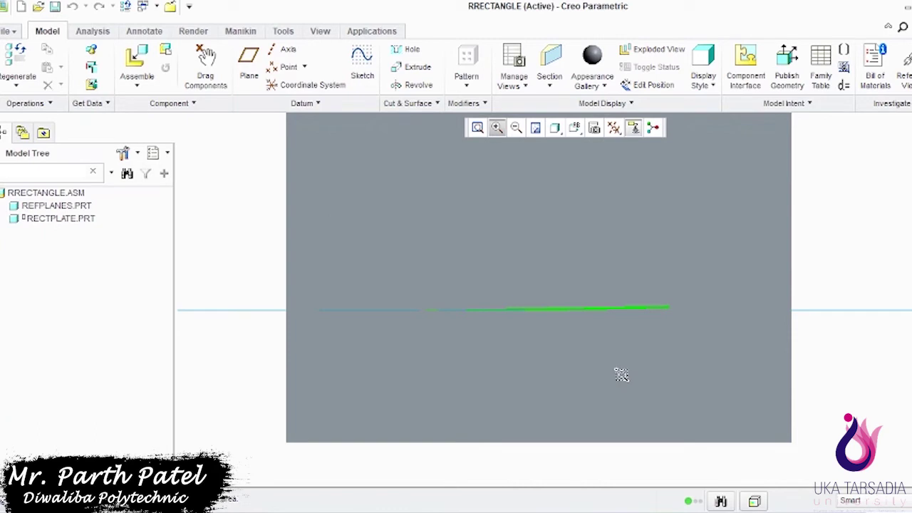
Use Drag Components in a pictorial view to tilt the rectangular plate up from the horizontal plane, raising one short edge.
click(574, 127)
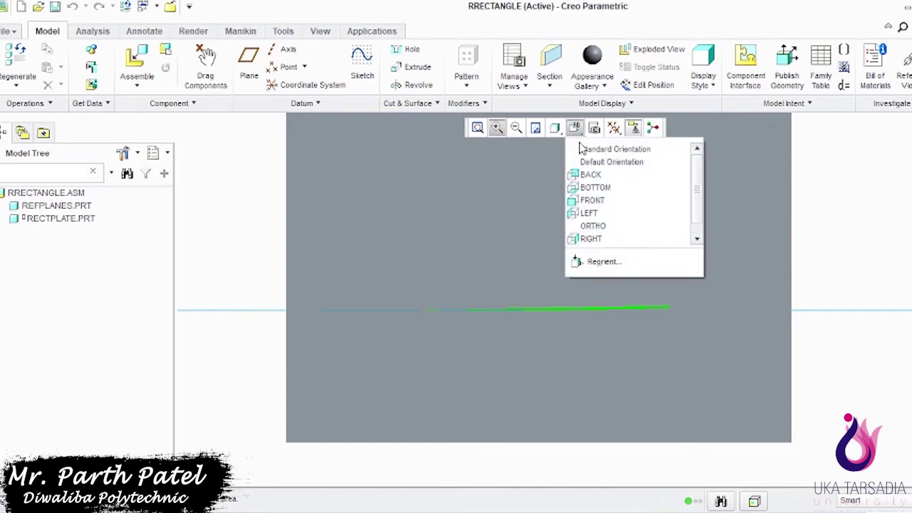
click(594, 227)
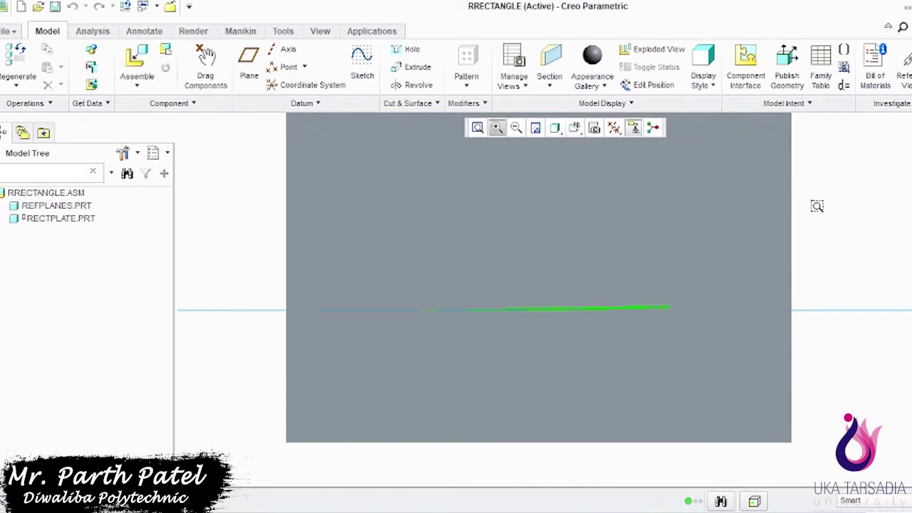
click(516, 128)
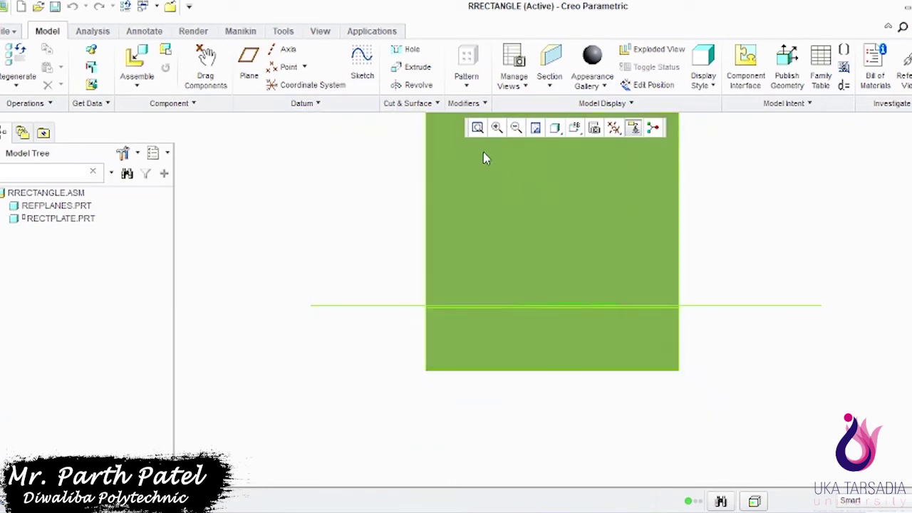
middle_drag(366, 217, 407, 235)
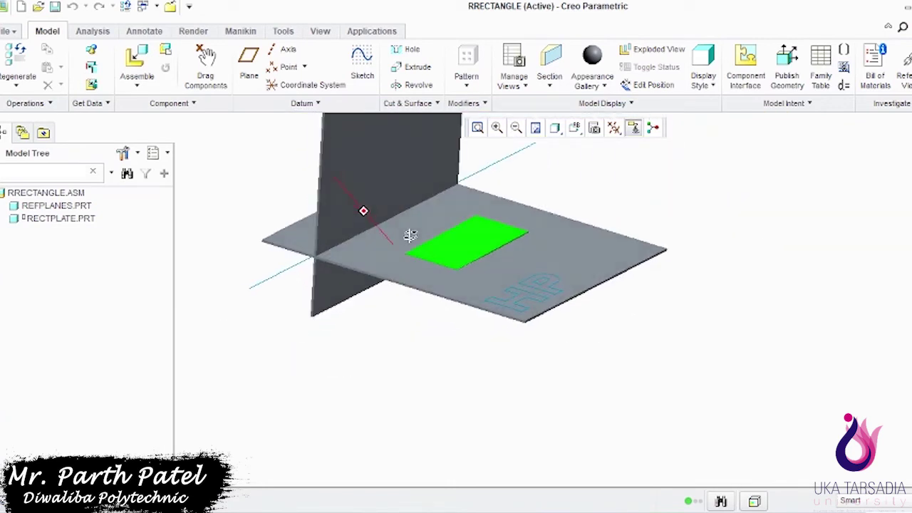
click(223, 72)
click(521, 237)
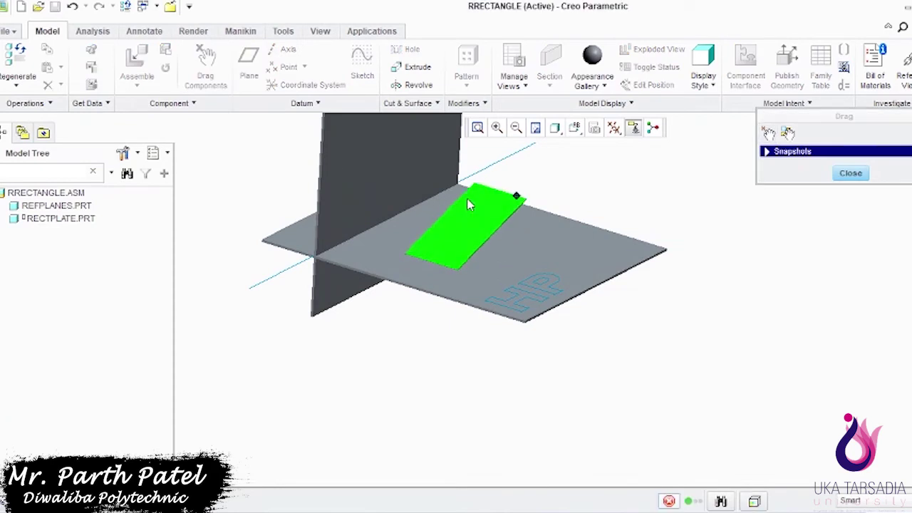
click(466, 204)
Examine the tilted plate against both reference planes, using an enlarged ORTHO orientation and other viewing angles.
mouse_move(662, 216)
middle_down()
mouse_move(672, 198)
mouse_move(653, 187)
mouse_move(674, 198)
mouse_move(666, 200)
middle_up()
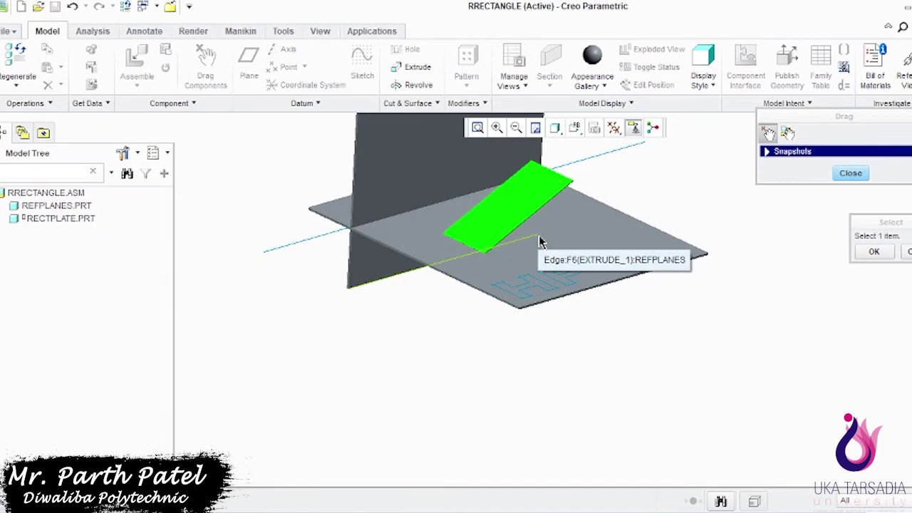
click(575, 129)
click(585, 227)
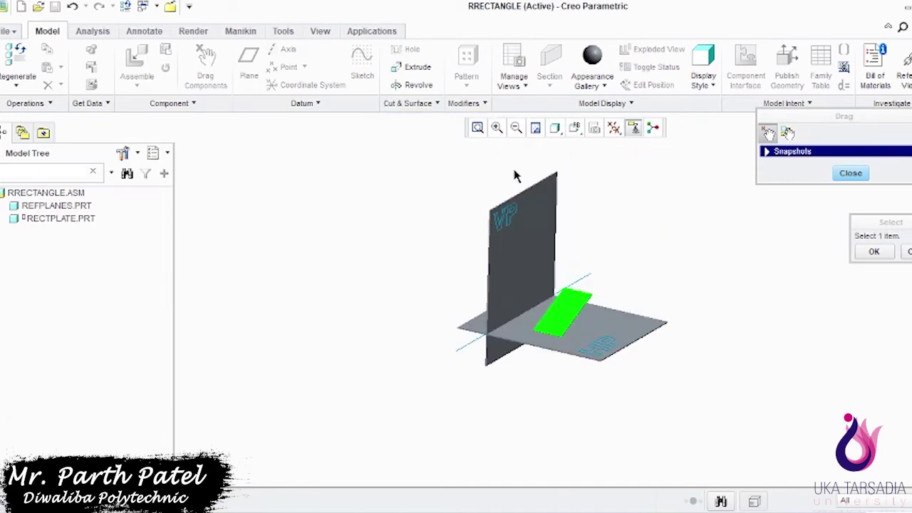
click(497, 127)
drag(446, 231, 656, 392)
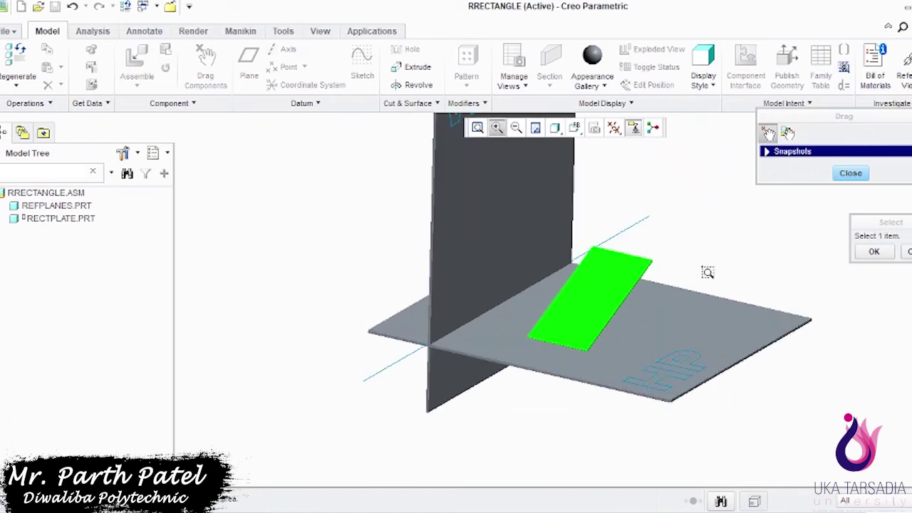
mouse_move(706, 249)
middle_down()
mouse_move(684, 240)
mouse_move(703, 248)
mouse_move(698, 224)
mouse_move(697, 238)
middle_up()
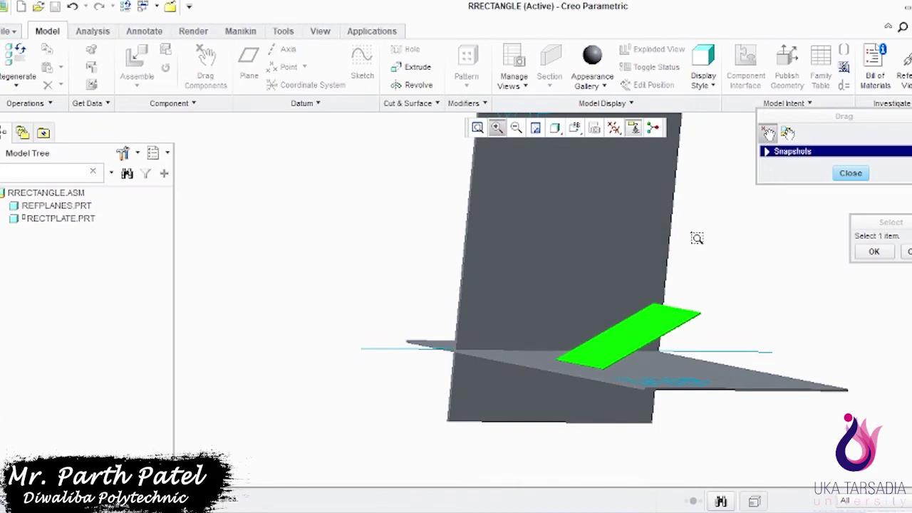
In the FRONT orientation, raise the plate's free end to give it a steeper inclination to the horizontal plane.
click(575, 128)
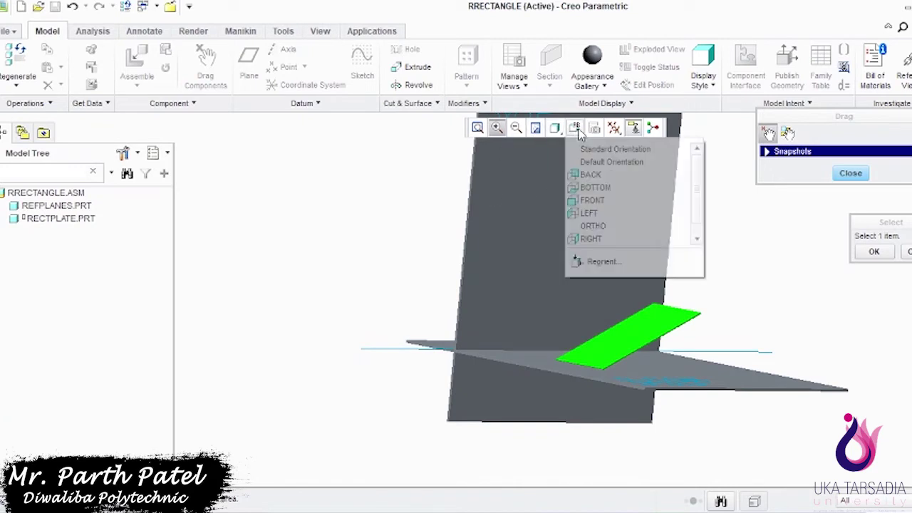
click(595, 200)
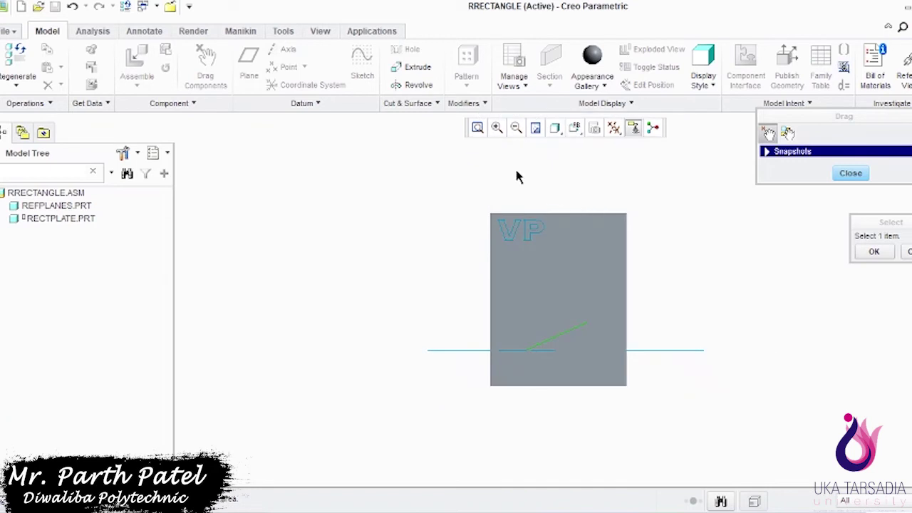
click(496, 127)
drag(462, 256, 747, 377)
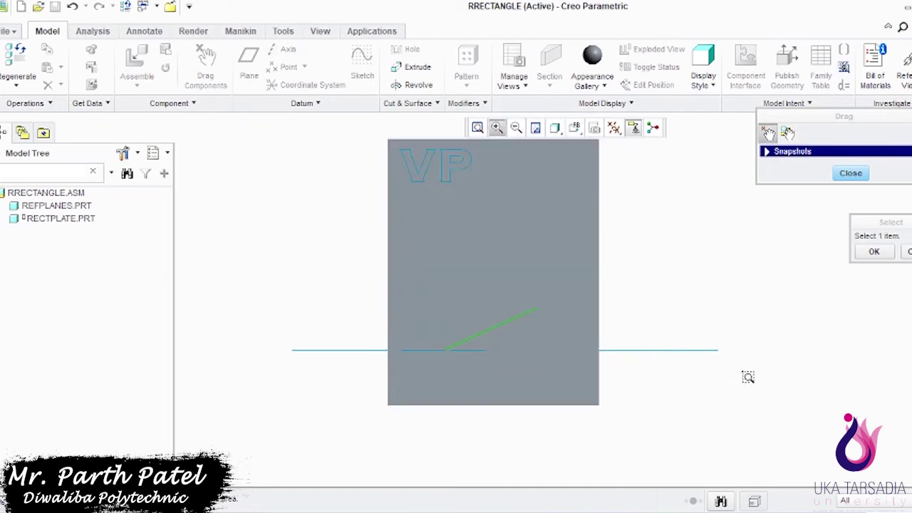
middle_click(536, 351)
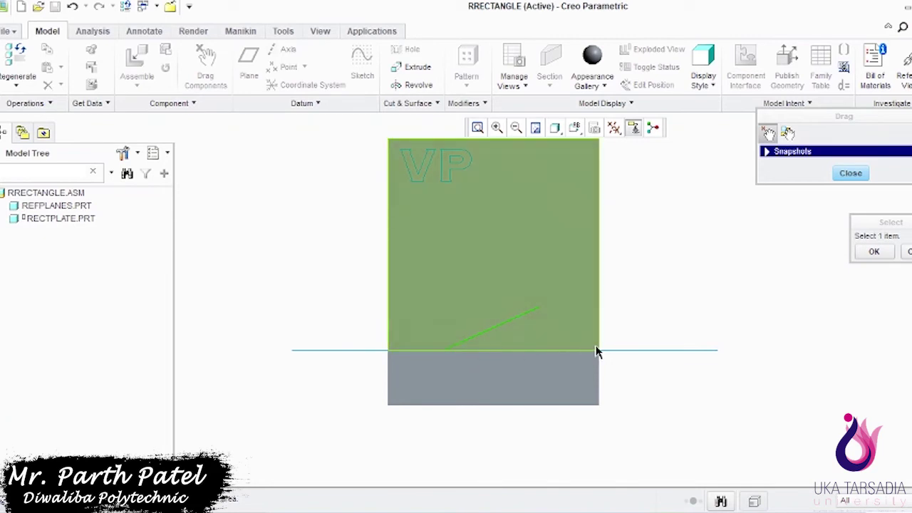
click(538, 312)
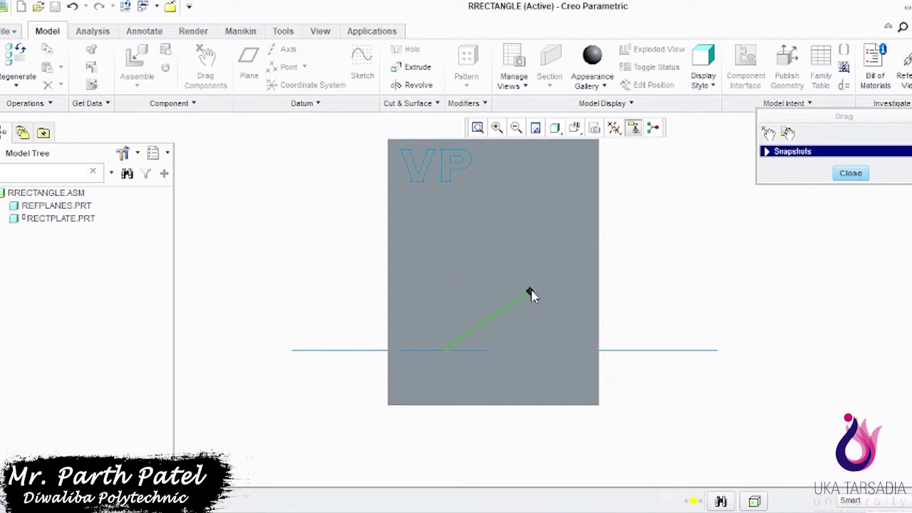
click(531, 295)
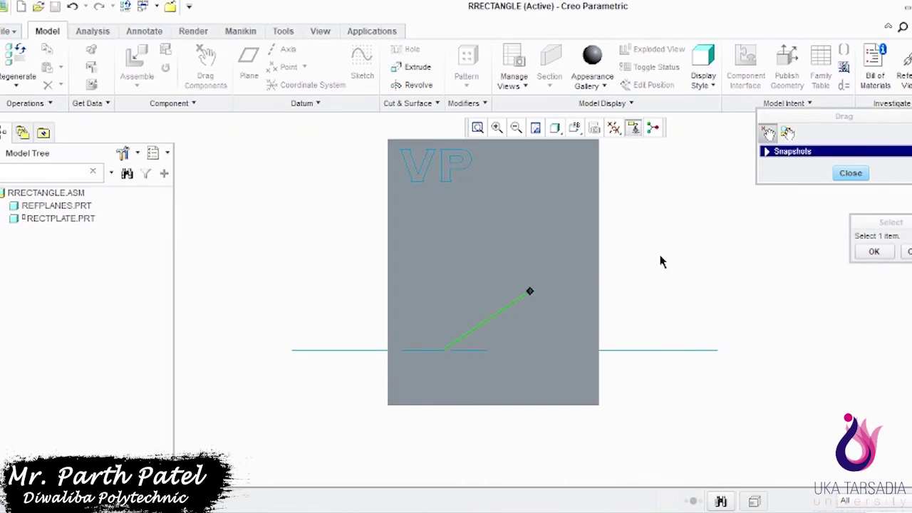
Examine the inclined plate in the ORTHO orientation and its edge line in the FRONT orientation.
click(575, 129)
click(591, 226)
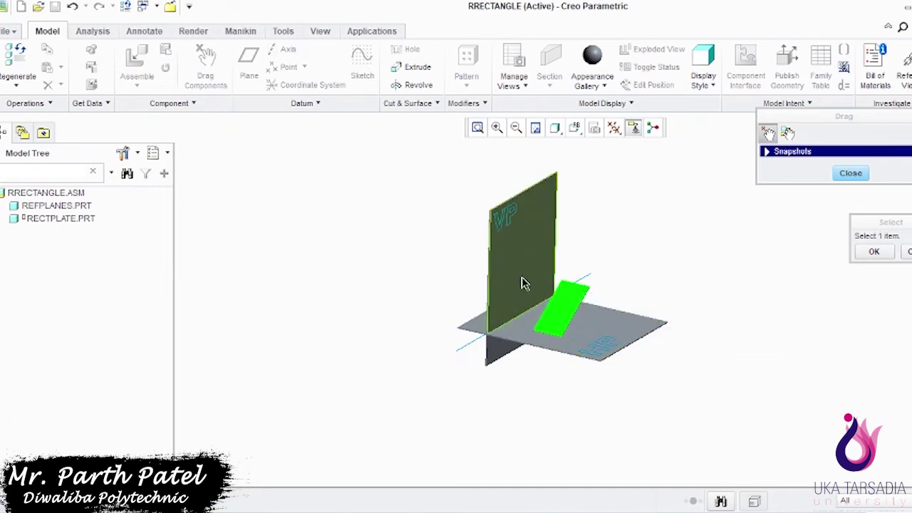
click(574, 128)
scroll(594, 228, down, 1)
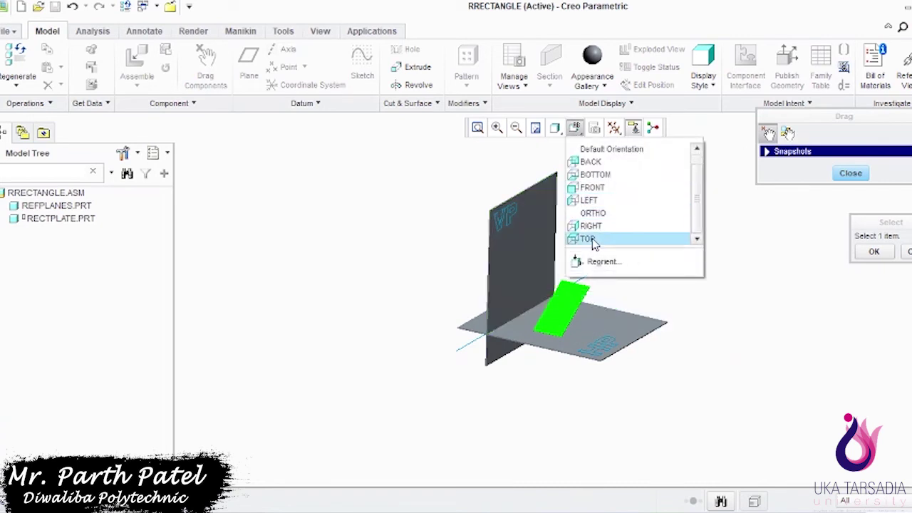
click(593, 188)
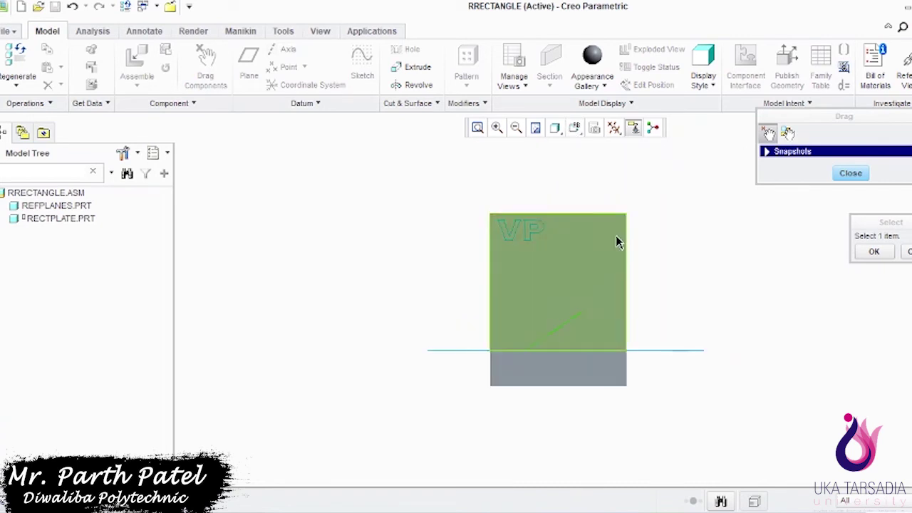
click(583, 318)
click(583, 315)
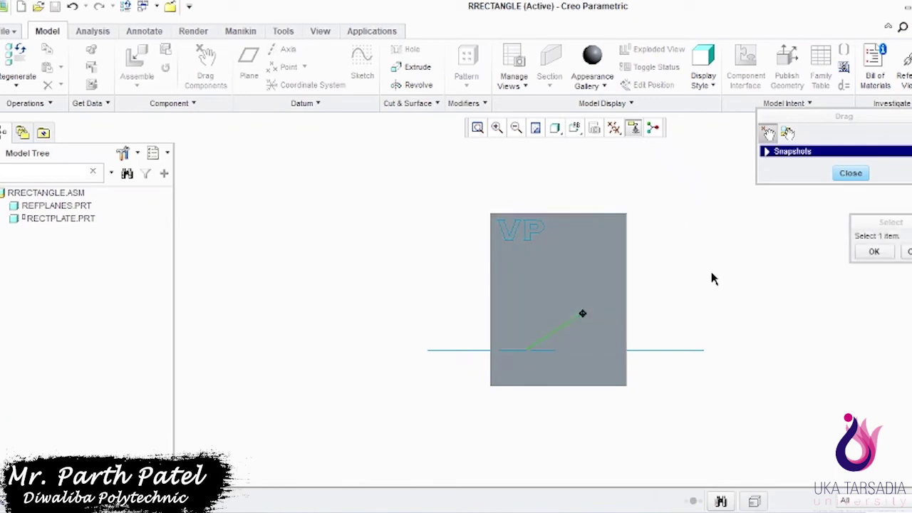
Examine the inclined plate's projection on the horizontal plane in the TOP orientation.
click(574, 128)
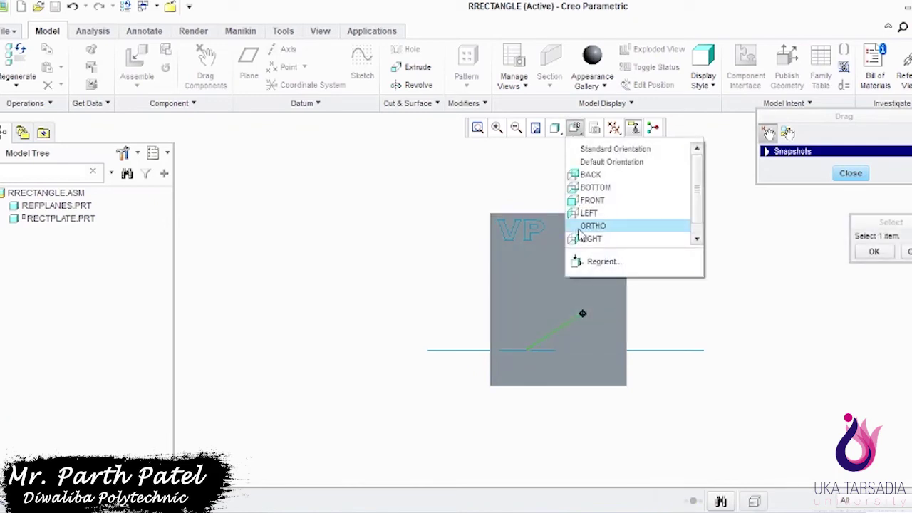
scroll(587, 215, down, 1)
click(589, 239)
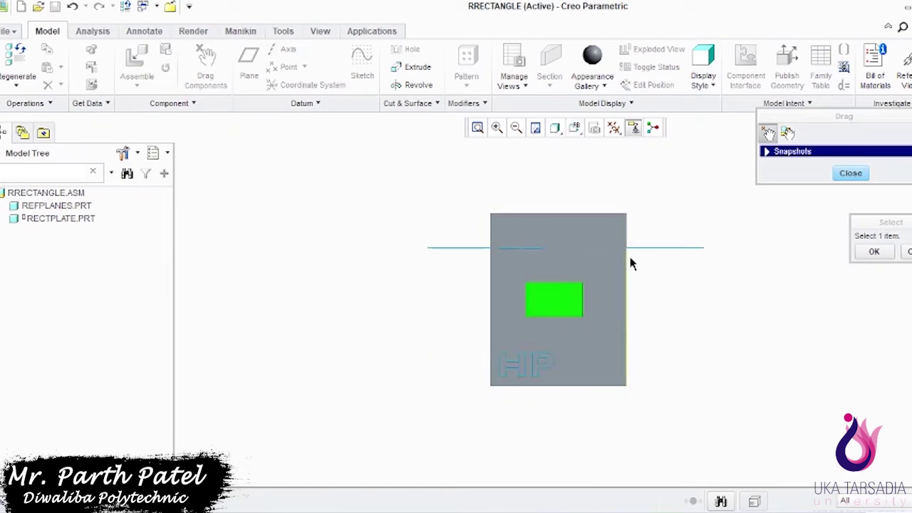
Lower the plate's free end until it is nearly parallel to the horizontal plane, and compare its TOP and FRONT projections.
mouse_move(581, 299)
mouse_down()
mouse_move(533, 300)
mouse_move(581, 300)
mouse_up()
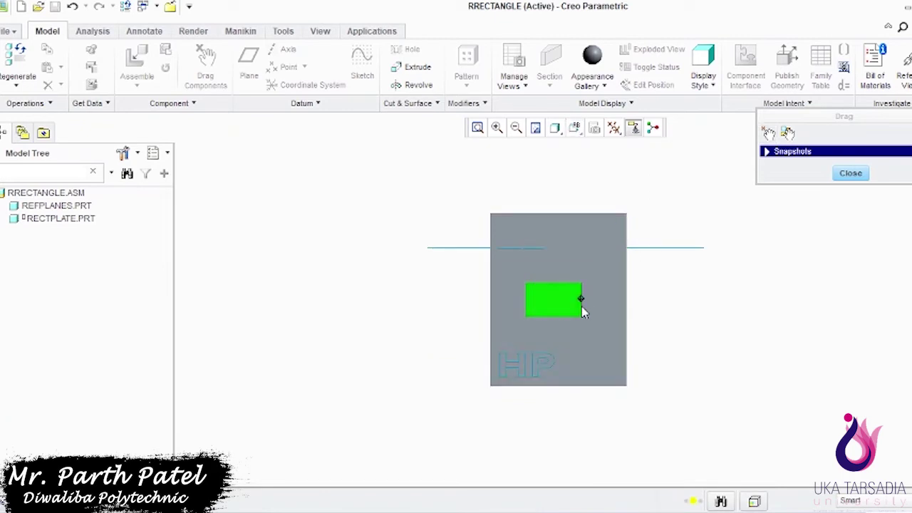
click(581, 307)
middle_drag(678, 304, 583, 332)
drag(583, 326, 604, 343)
click(604, 343)
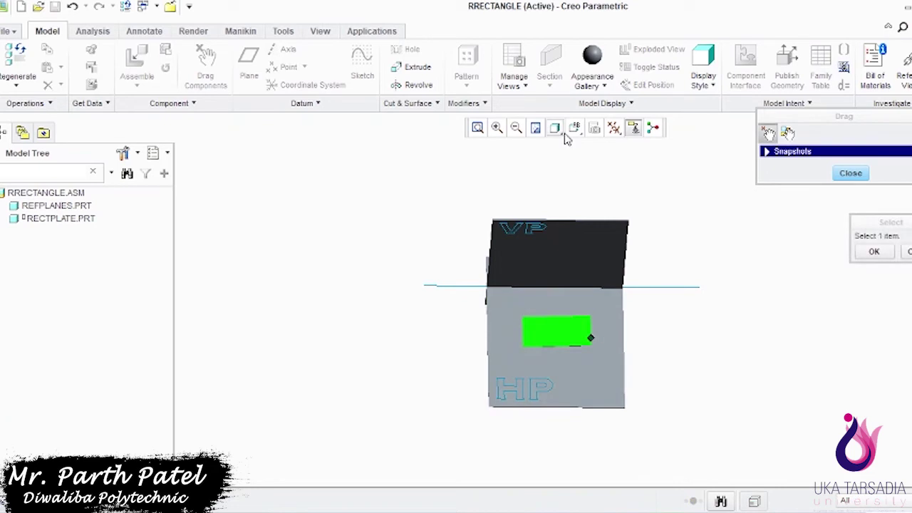
click(574, 129)
click(590, 226)
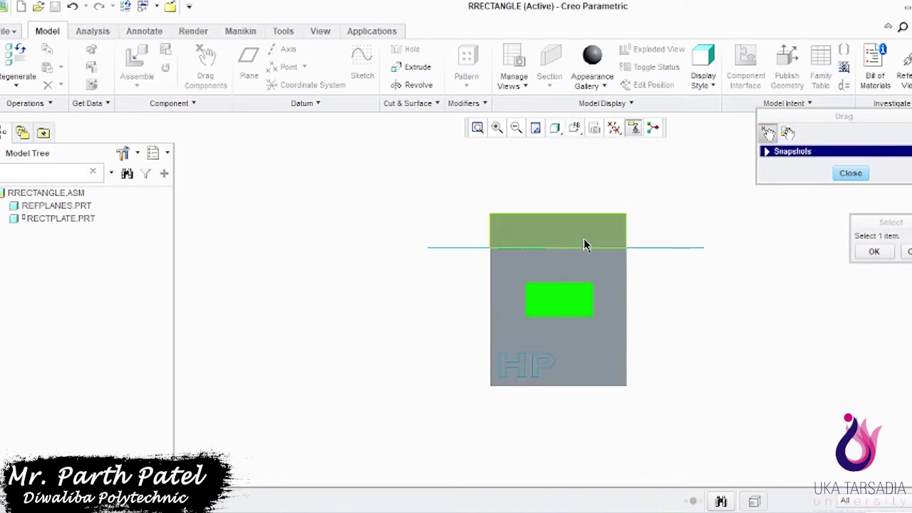
click(574, 129)
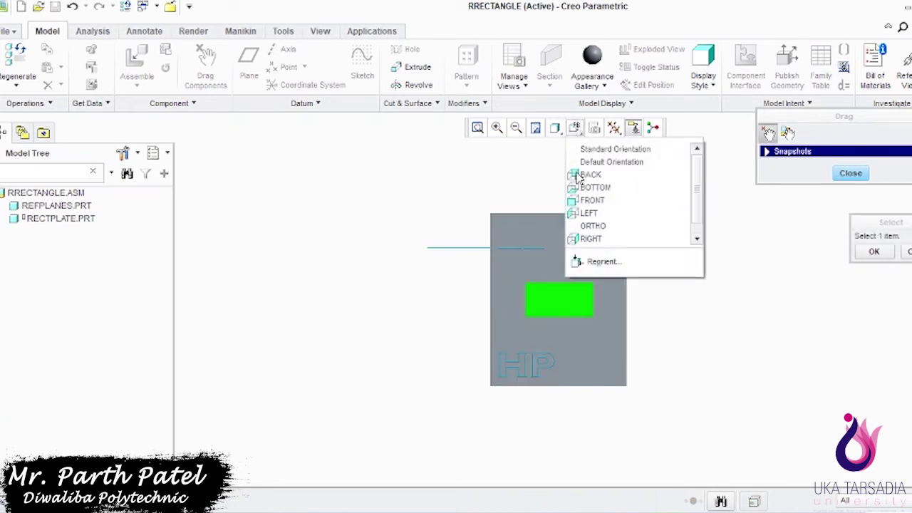
click(584, 211)
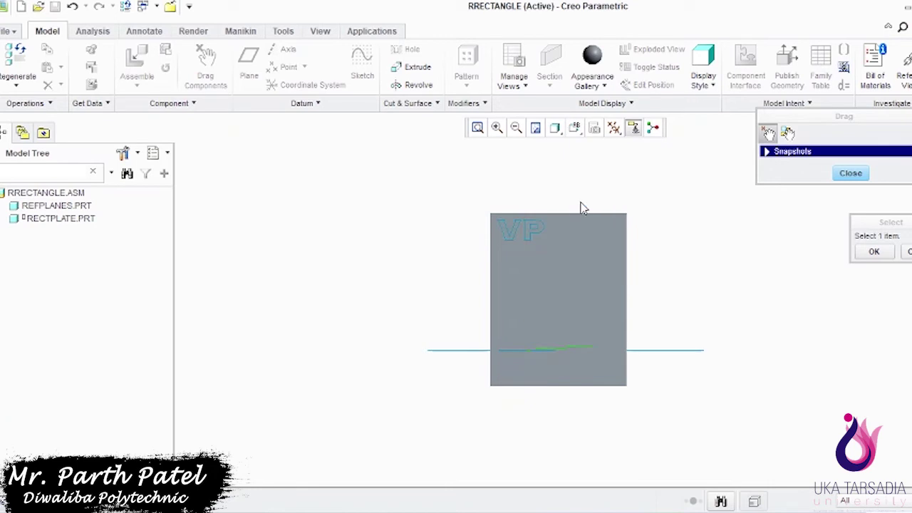
Raise the plate's free end to a medium inclination in the FRONT orientation and check its projection in the TOP orientation.
click(591, 352)
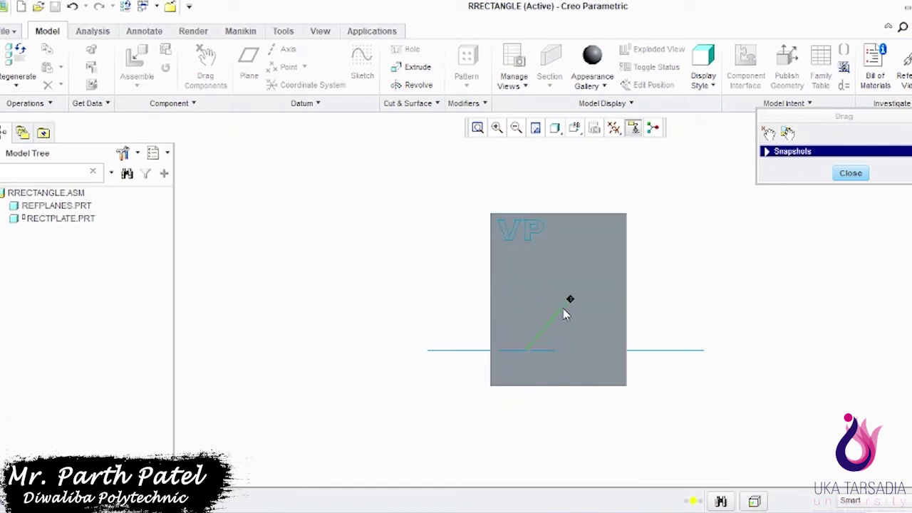
click(568, 318)
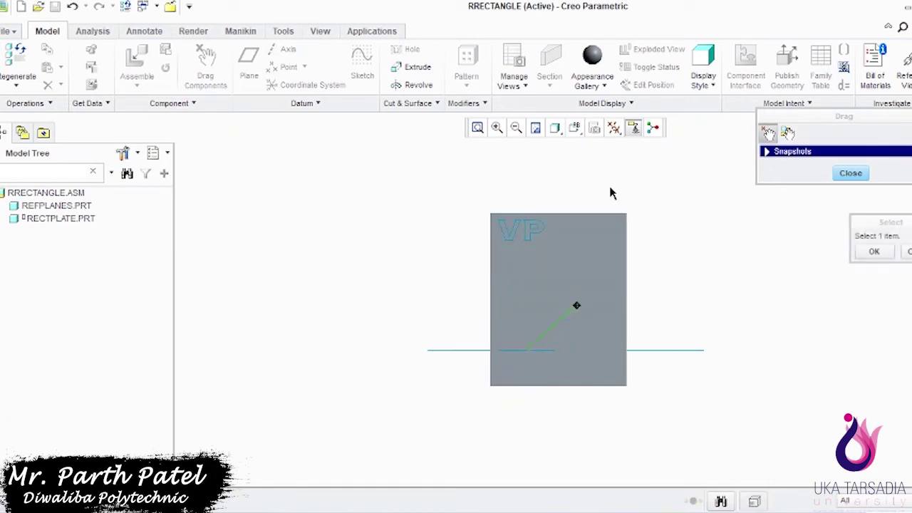
click(574, 128)
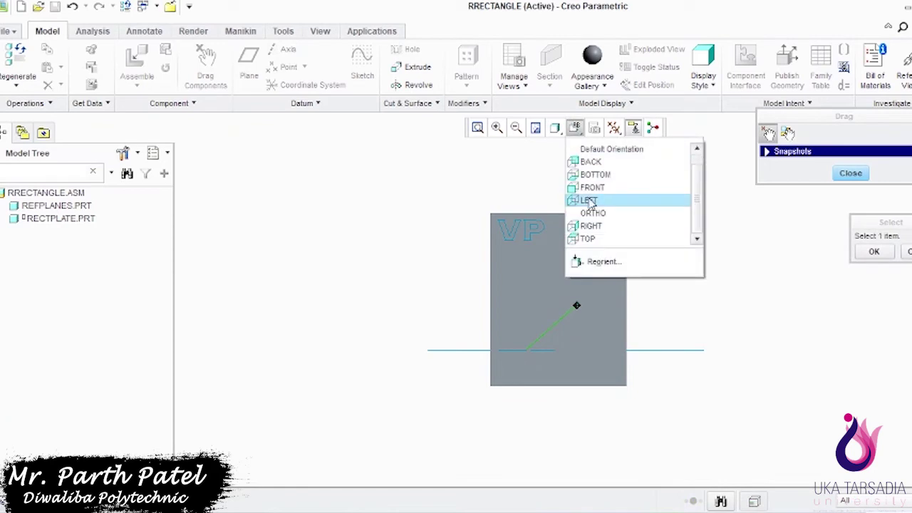
click(590, 238)
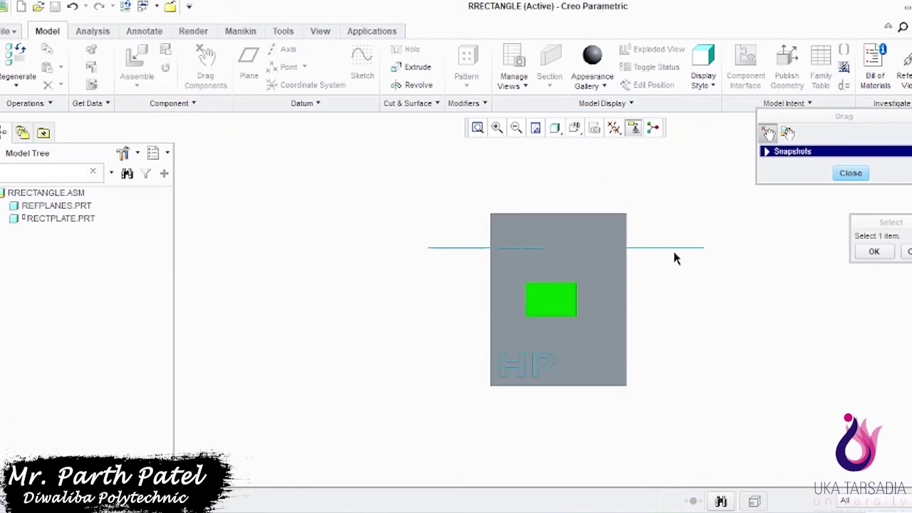
click(574, 129)
click(592, 206)
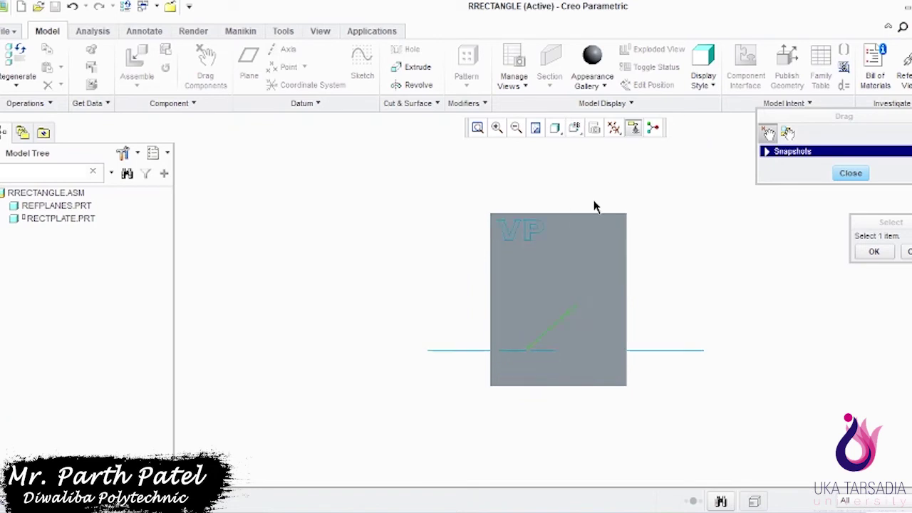
Tilt the plate steeply in the FRONT orientation, check its narrower TOP projection, and return to the FRONT orientation.
click(567, 330)
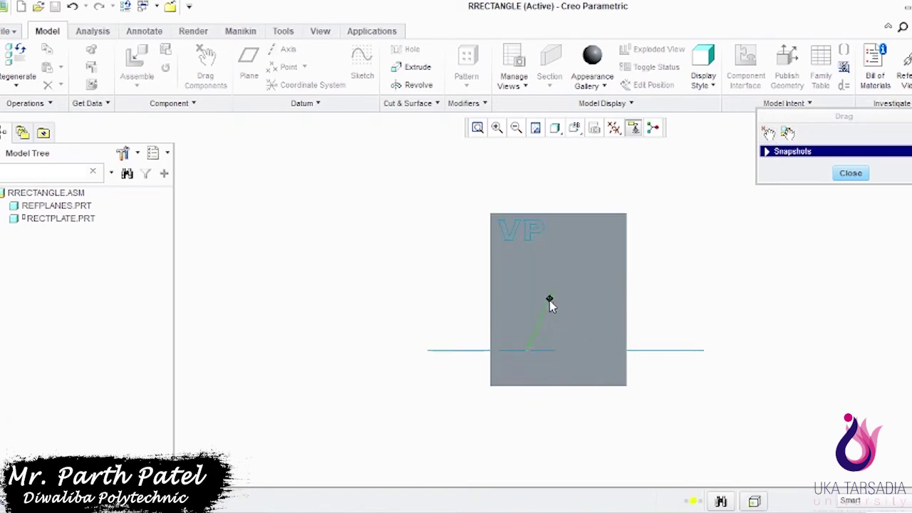
click(545, 305)
click(574, 128)
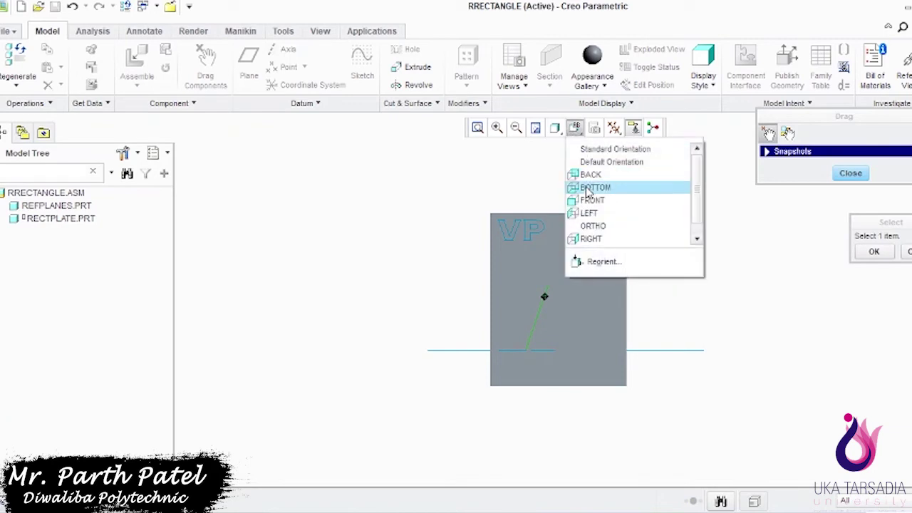
scroll(591, 238, down, 1)
click(591, 238)
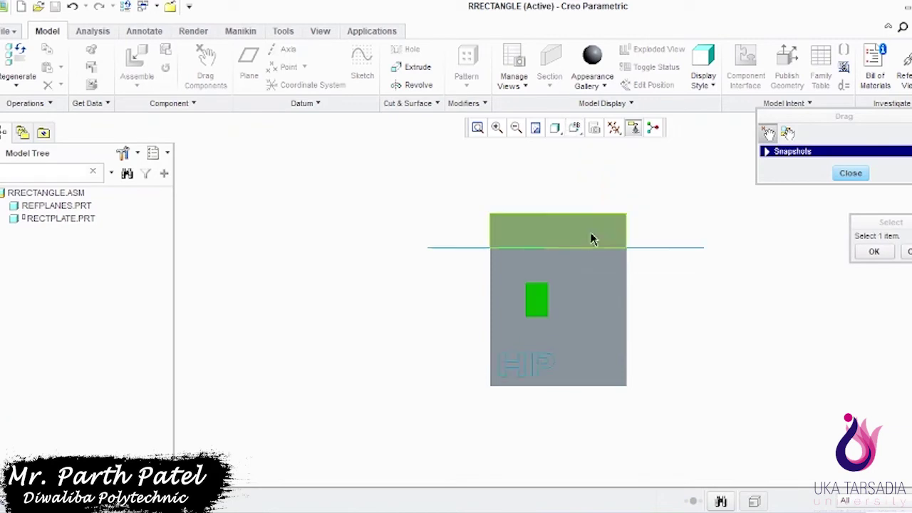
click(575, 128)
click(591, 200)
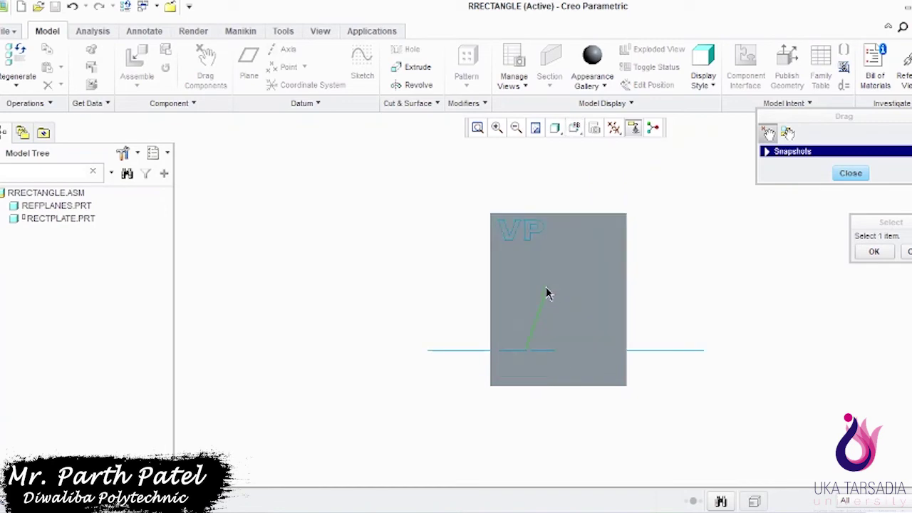
Rotate the plate until it stands perpendicular to the horizontal plane and show its edge projection in the TOP orientation.
click(526, 283)
click(574, 128)
scroll(585, 238, down, 1)
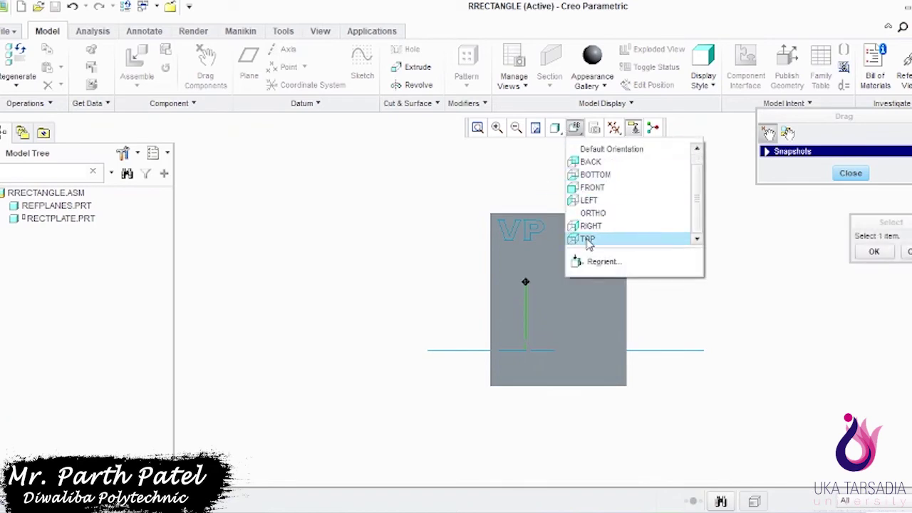
click(588, 239)
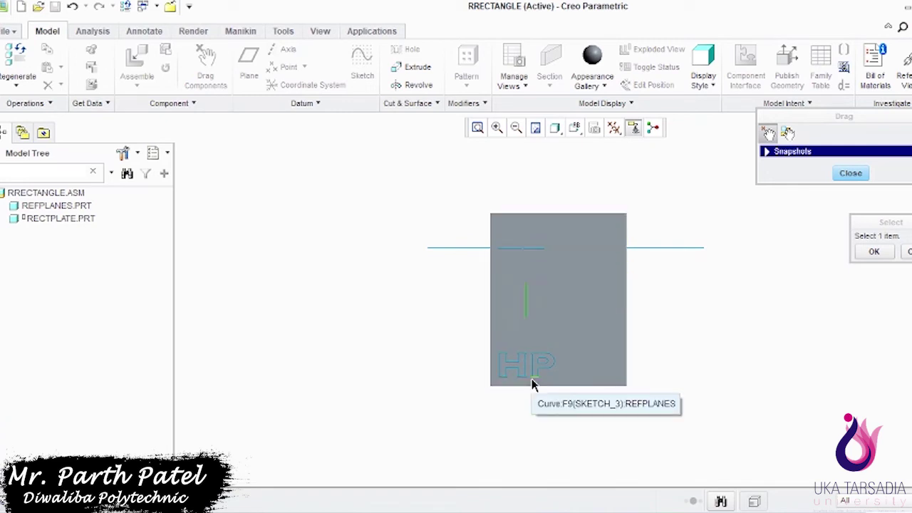
Swing the upright plate back down to a moderate inclination to the HP and inspect it against both reference planes from an angled view.
click(523, 302)
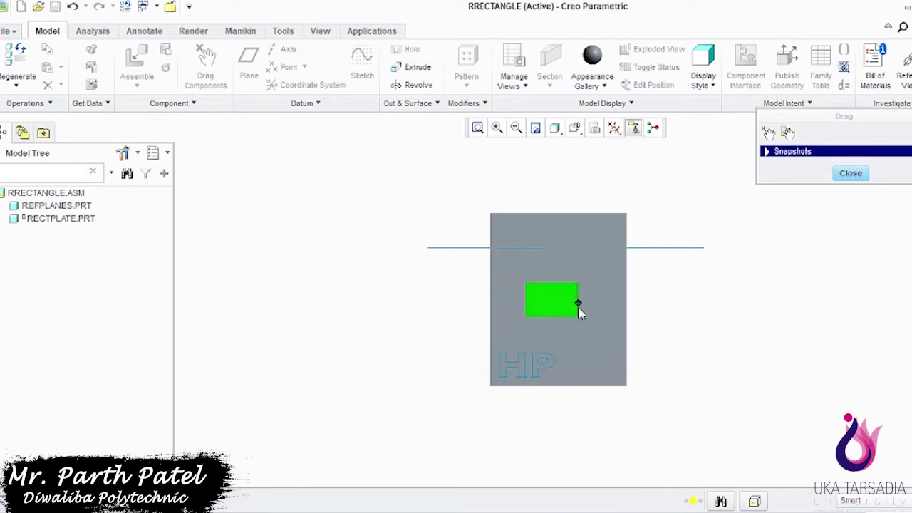
middle_drag(580, 295, 583, 305)
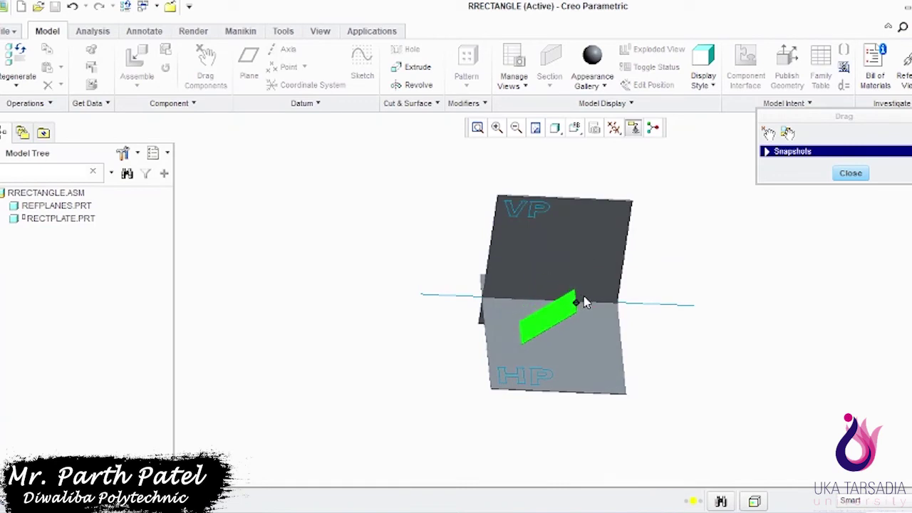
click(583, 303)
click(586, 312)
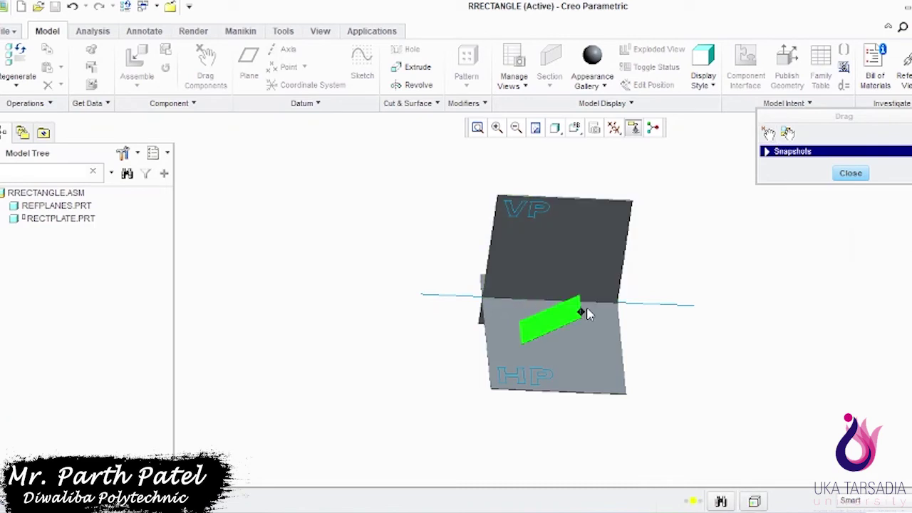
click(586, 313)
middle_click(697, 366)
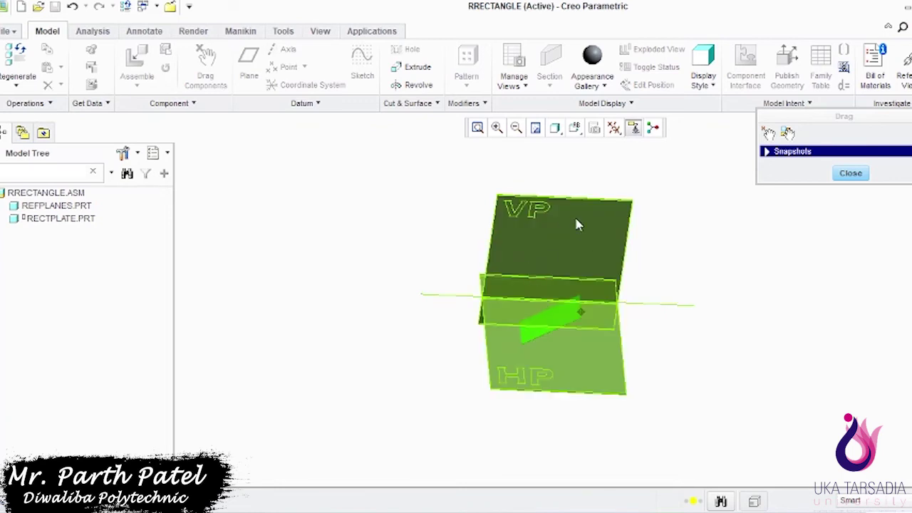
click(478, 128)
drag(468, 191, 684, 345)
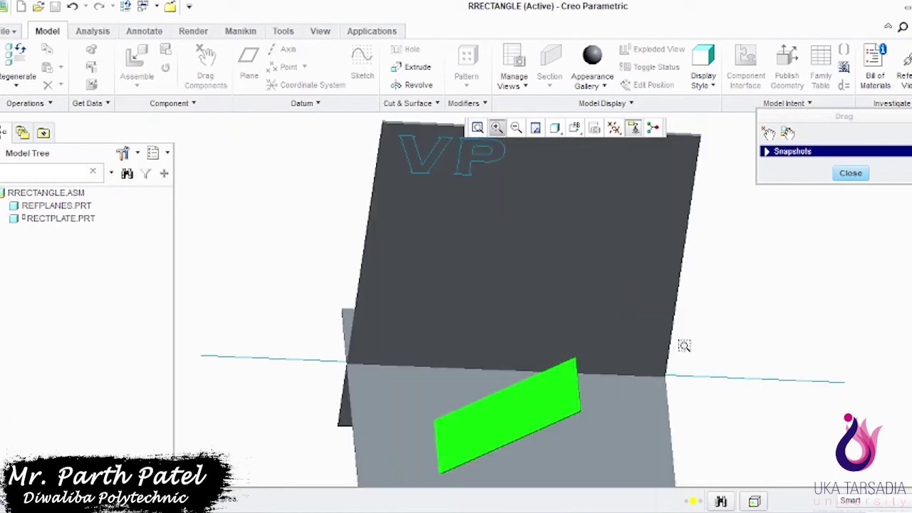
click(516, 128)
click(479, 128)
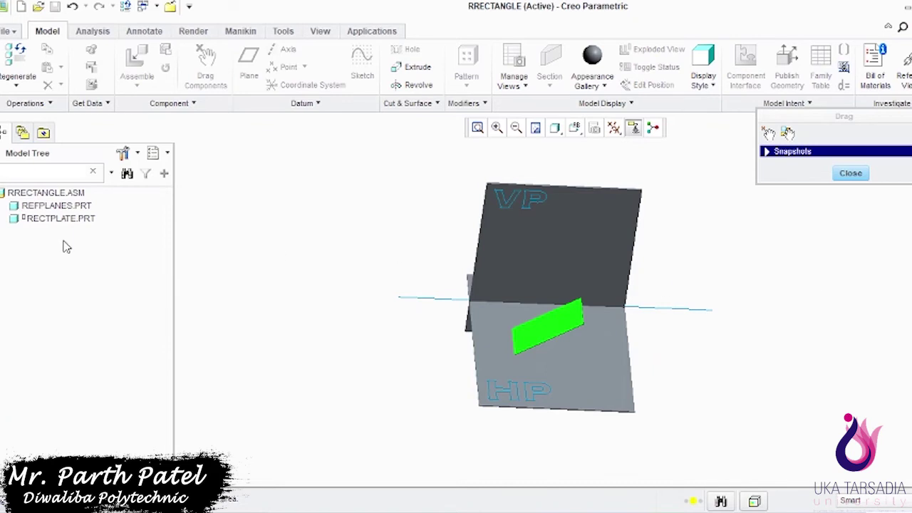
click(48, 218)
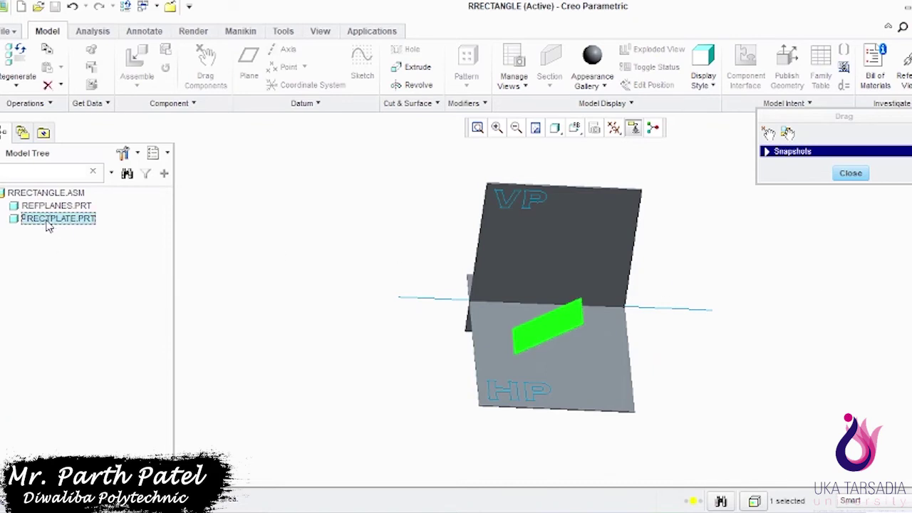
right_click(49, 225)
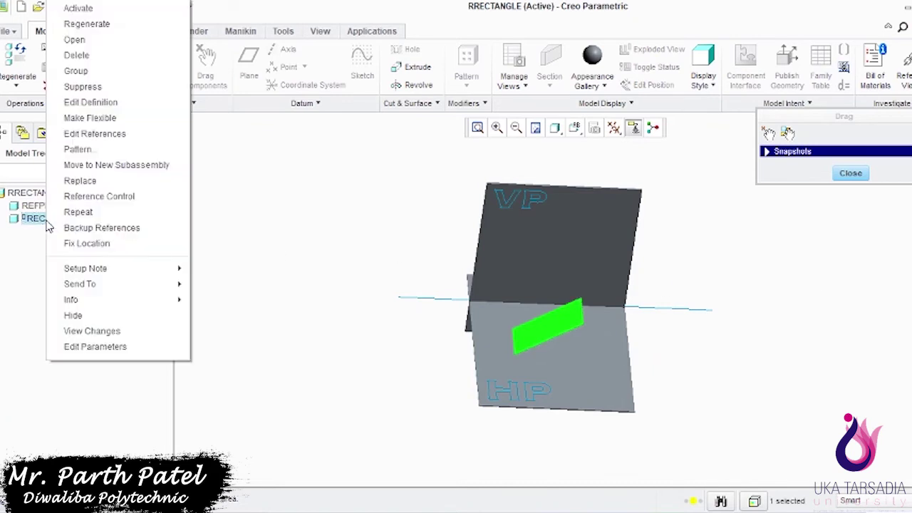
click(91, 103)
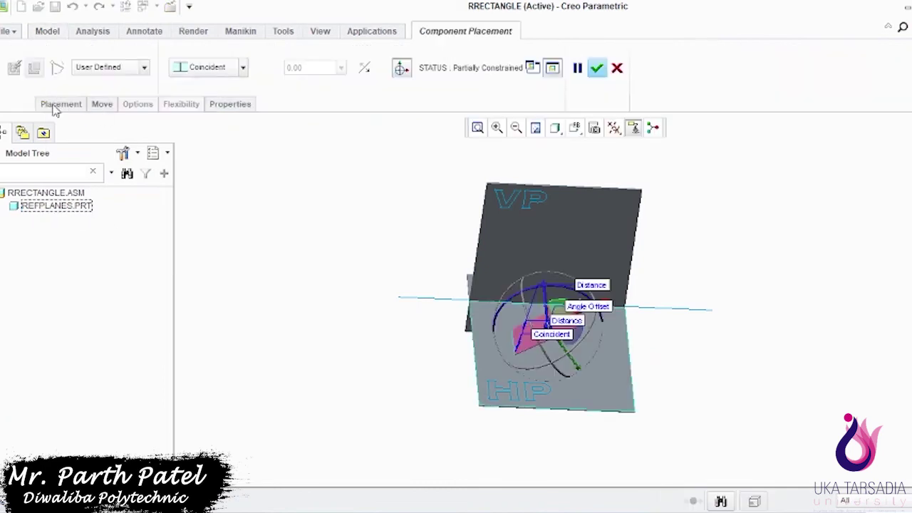
click(55, 107)
click(81, 195)
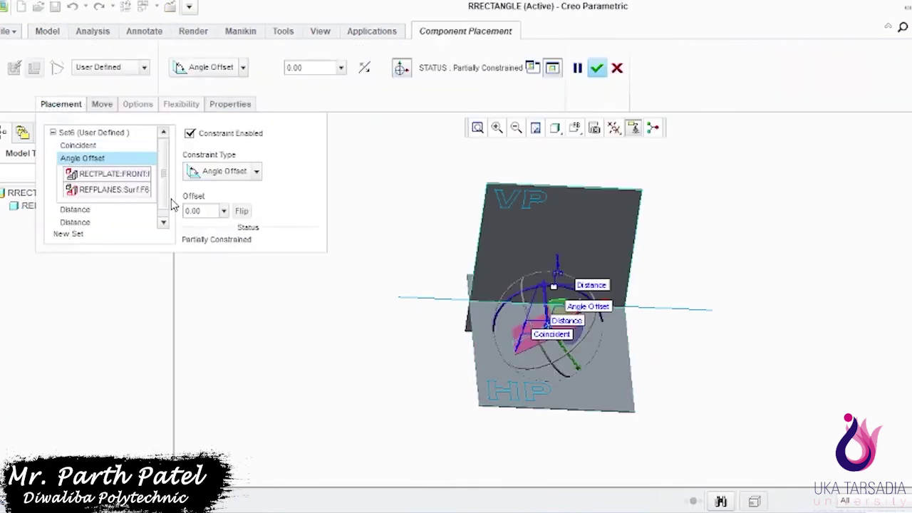
text(-20)
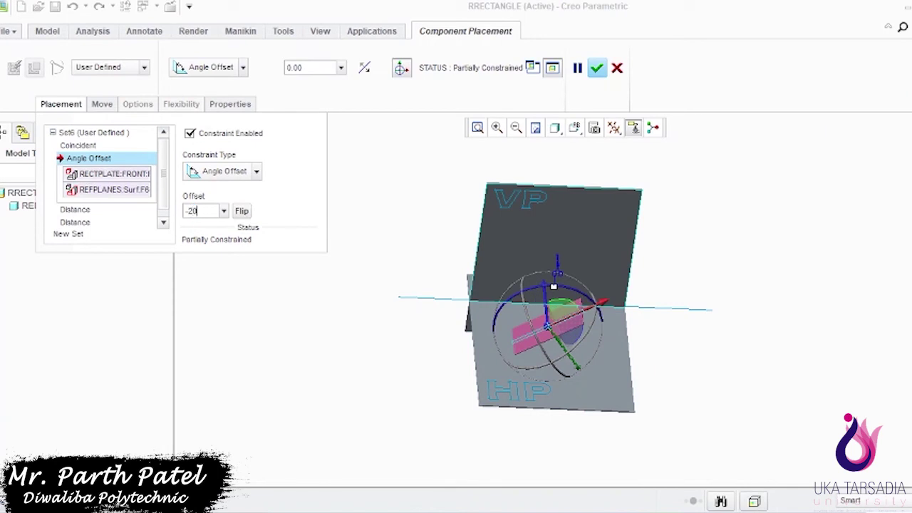
key(Return)
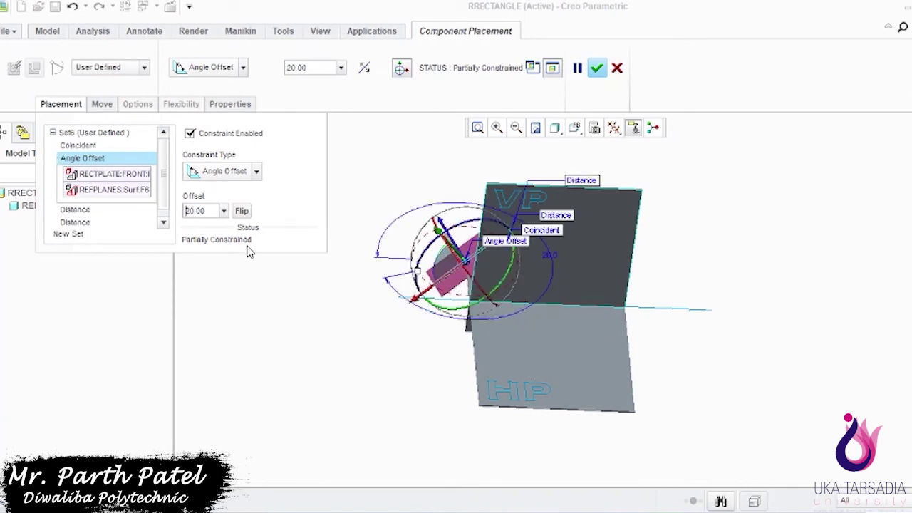
mouse_move(419, 279)
mouse_down()
mouse_move(546, 377)
mouse_move(560, 376)
mouse_move(513, 335)
mouse_move(538, 349)
mouse_up()
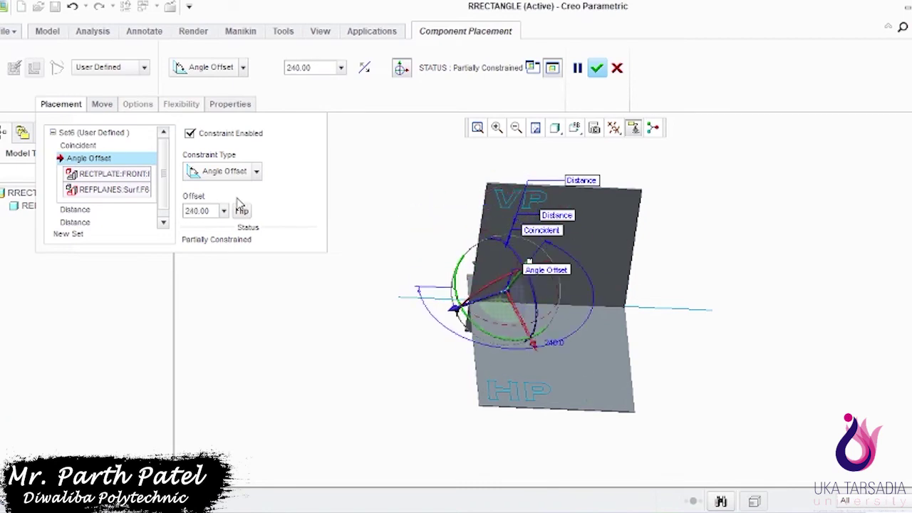
click(617, 69)
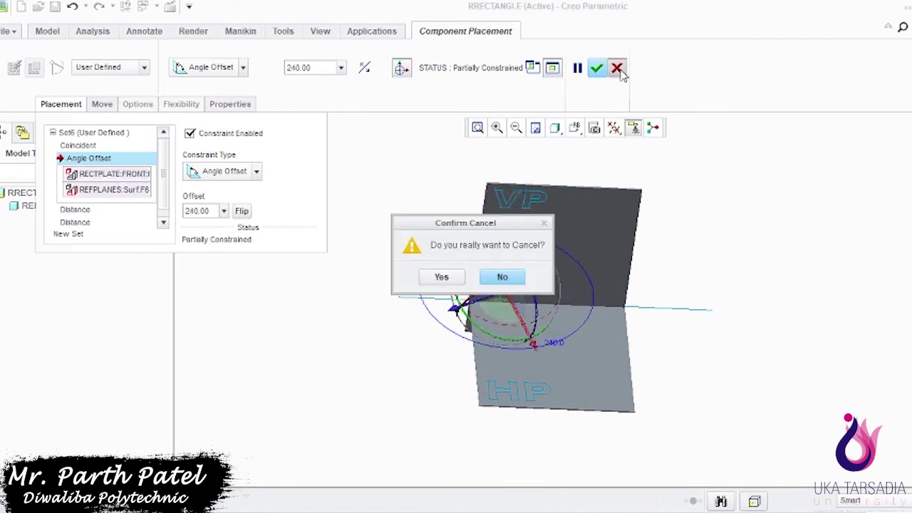
click(444, 278)
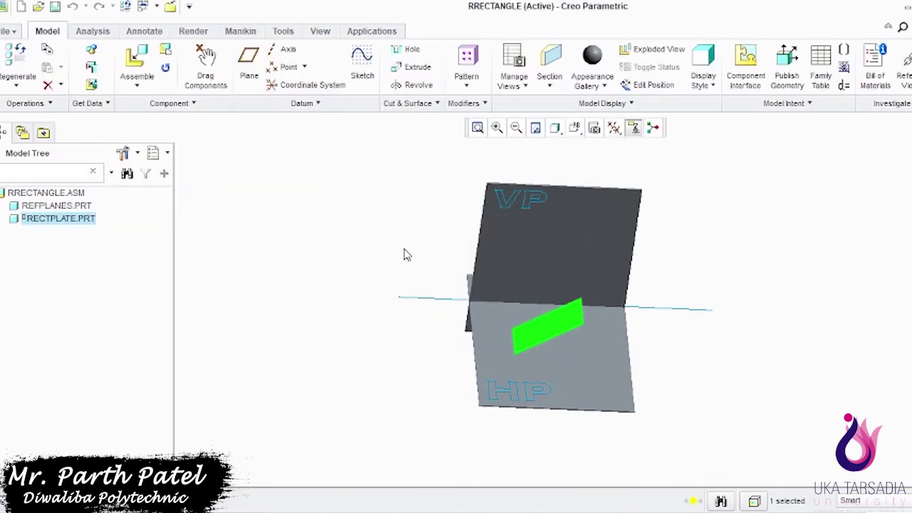
Set the Angle Offset of RECTPLATE.PRT from the vertical plane to 20 and inspect the inclined plate against both reference planes.
right_click(53, 220)
click(91, 135)
click(64, 105)
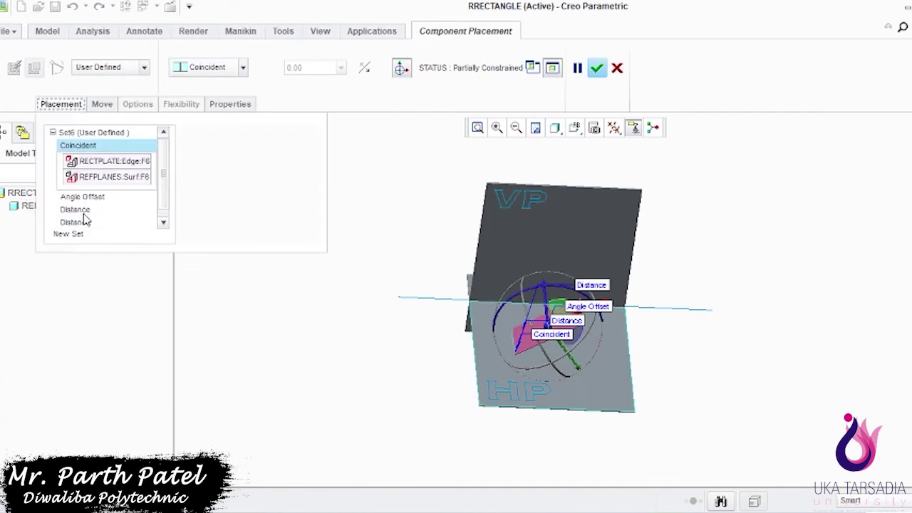
click(86, 197)
double_click(209, 212)
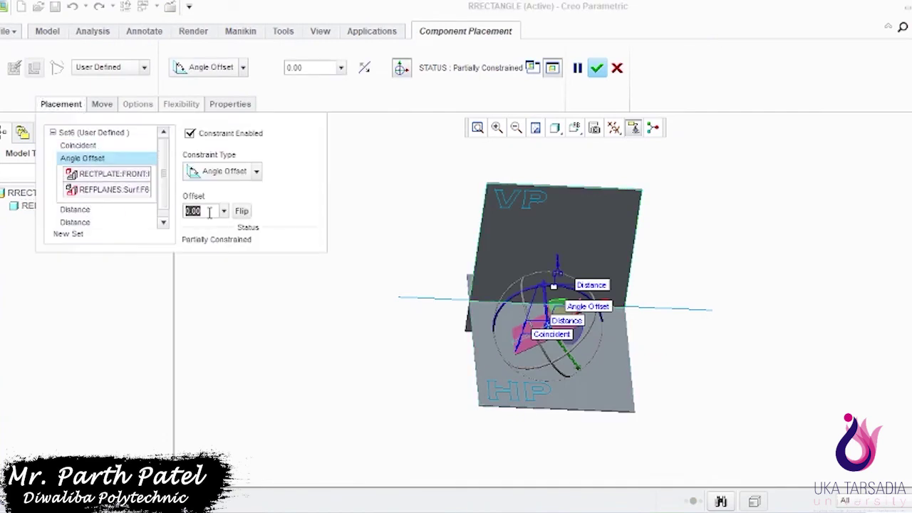
text(22)
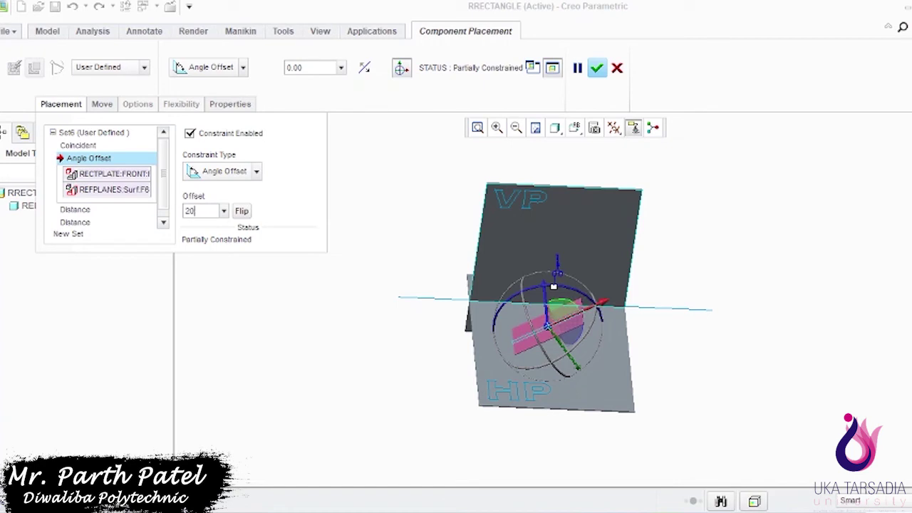
key(Return)
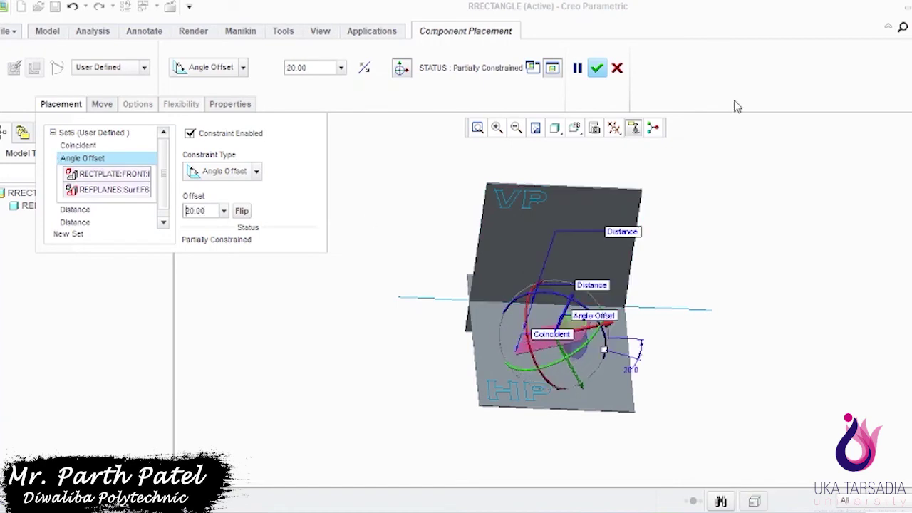
click(596, 68)
middle_drag(786, 360, 784, 356)
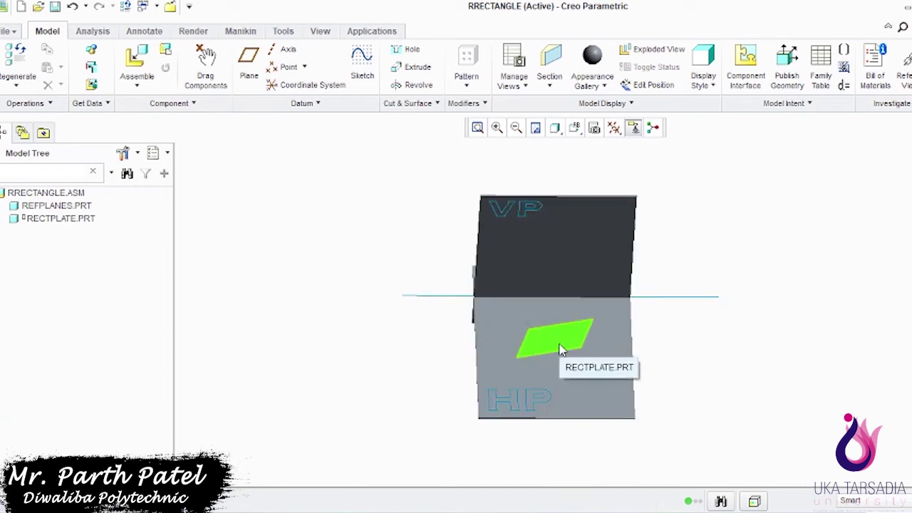
mouse_move(688, 335)
middle_down()
mouse_move(695, 287)
mouse_move(689, 328)
middle_up()
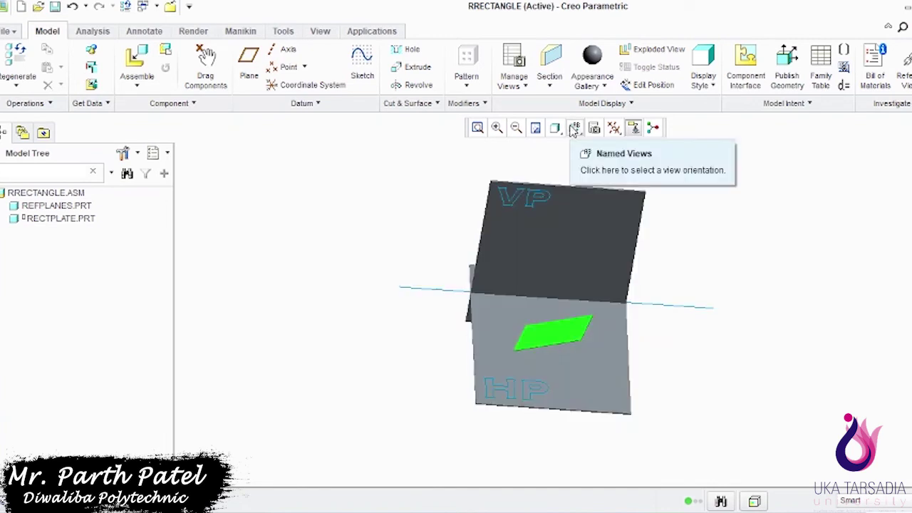
Set the plate's Angle Offset from the vertical plane to 45 and examine its position from above and from an angle.
click(86, 221)
right_click(86, 221)
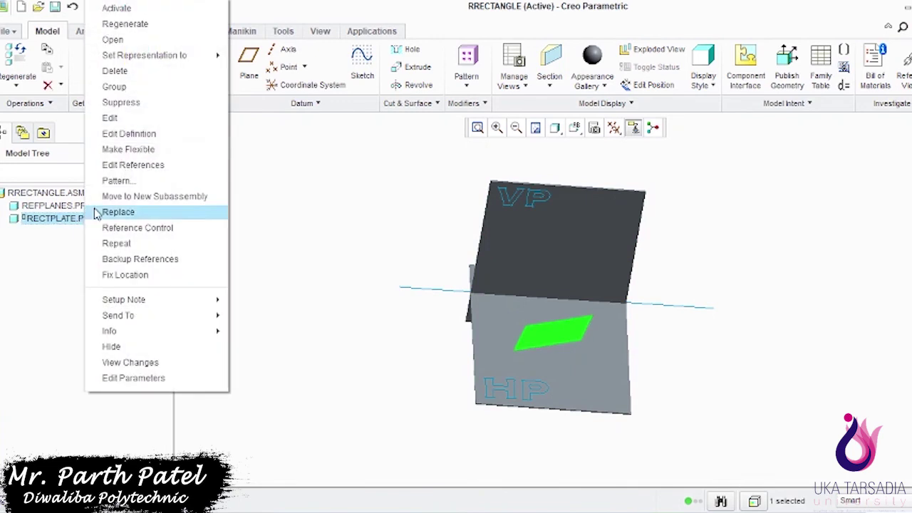
click(130, 134)
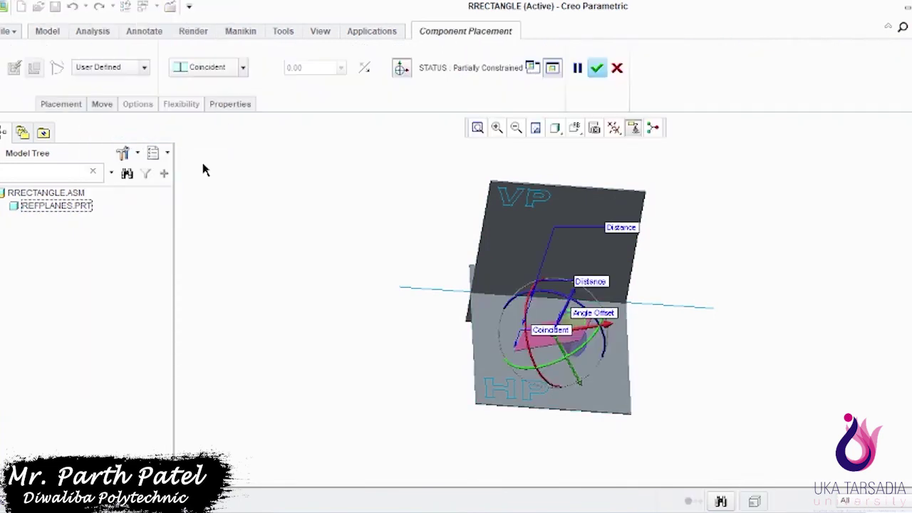
click(62, 105)
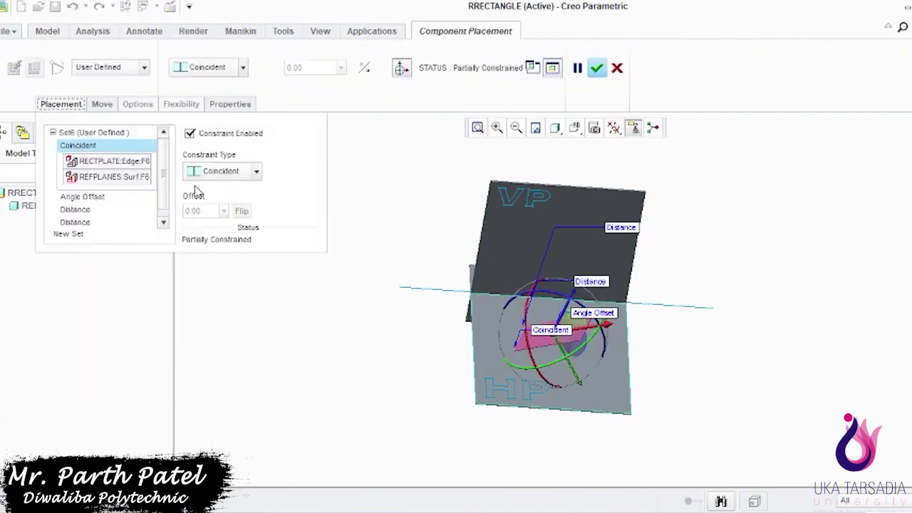
click(94, 197)
double_click(208, 213)
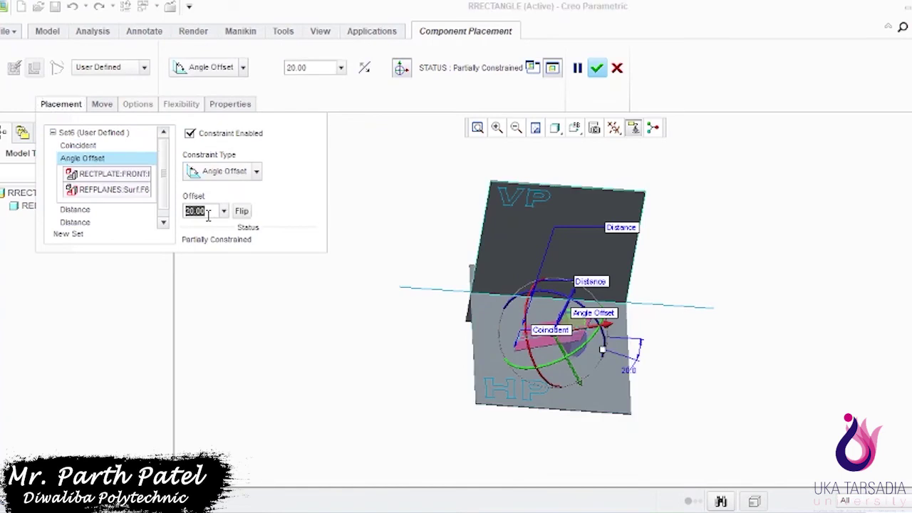
text(44)
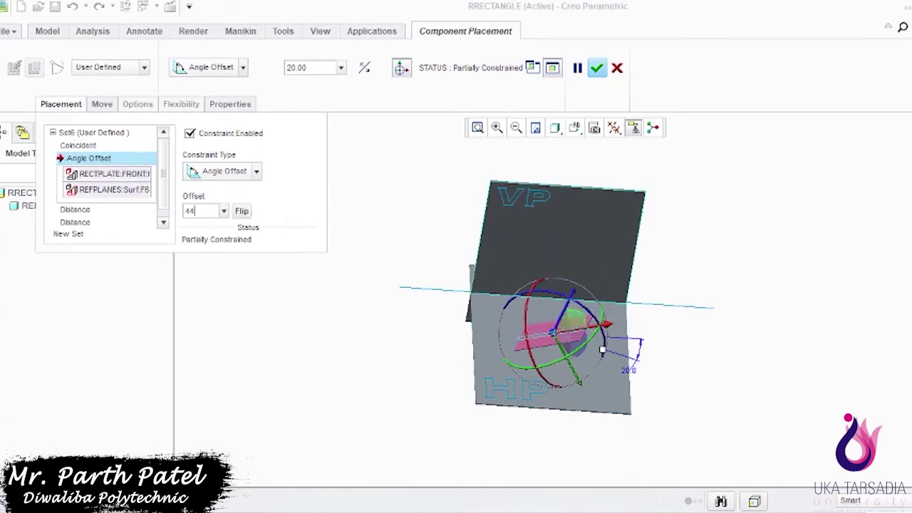
text(55)
key(Return)
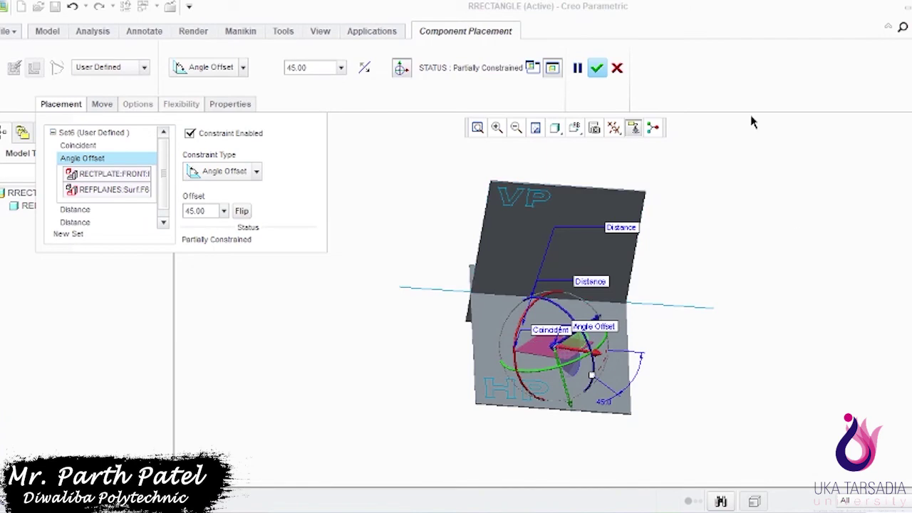
click(597, 68)
middle_drag(744, 358, 742, 381)
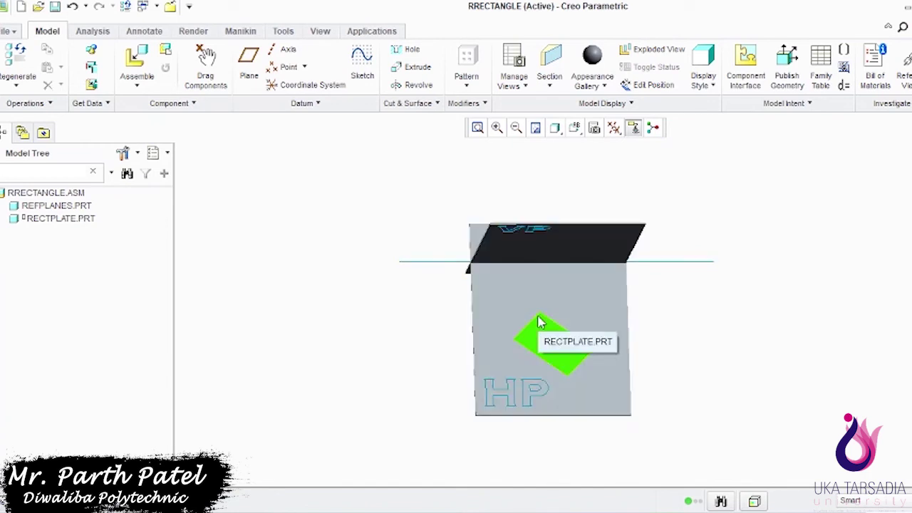
middle_drag(709, 360, 711, 303)
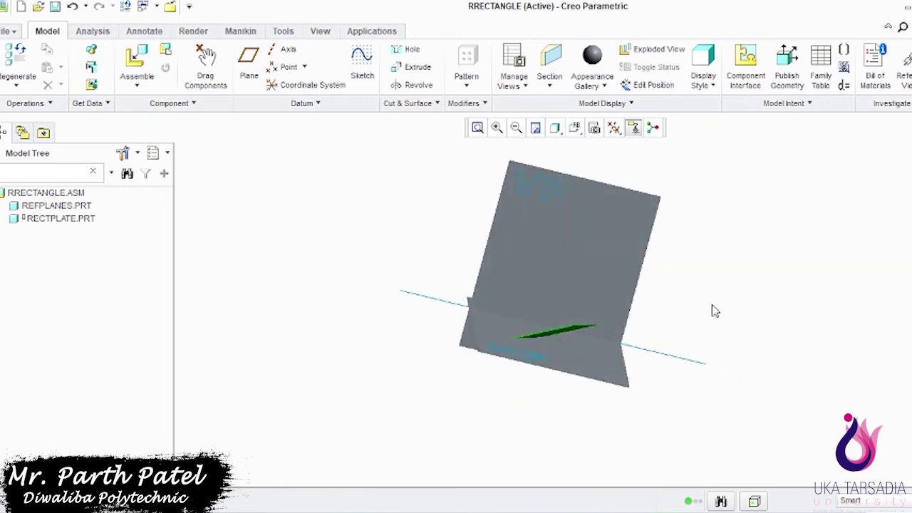
Examine the inclined plate's projection up close in the FRONT orientation and show its projection in the TOP orientation.
click(574, 127)
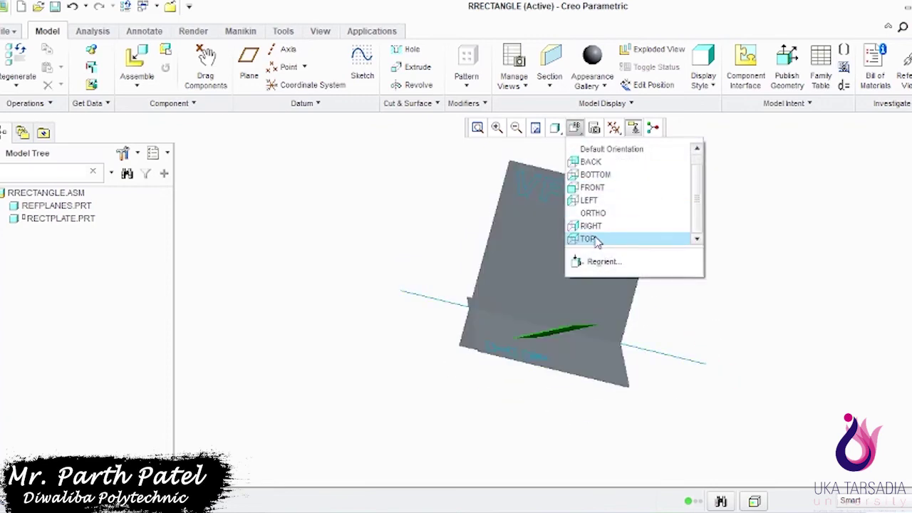
click(588, 200)
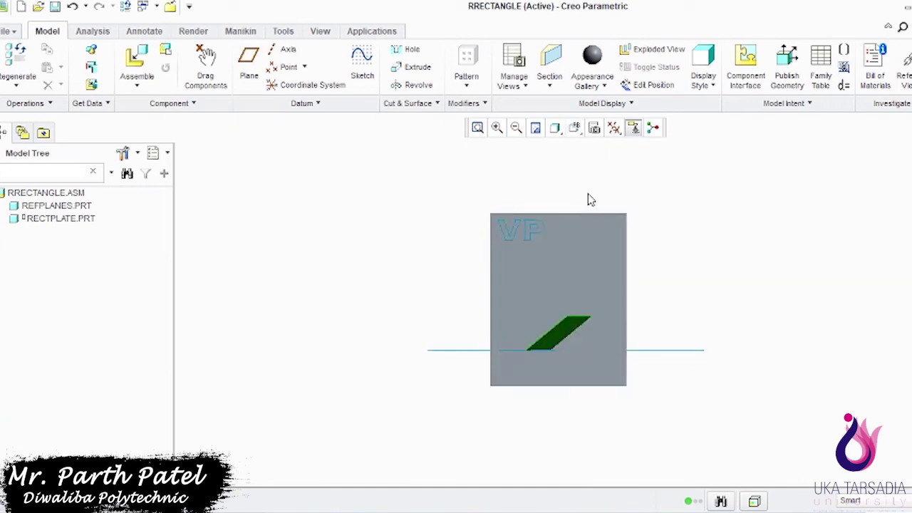
click(497, 127)
drag(428, 252, 735, 468)
drag(379, 185, 673, 305)
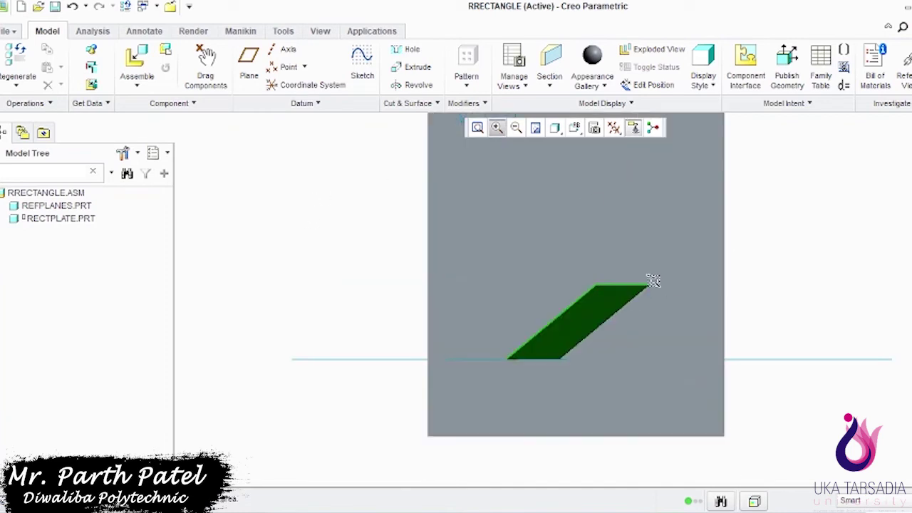
scroll(602, 225, down, 1)
click(601, 240)
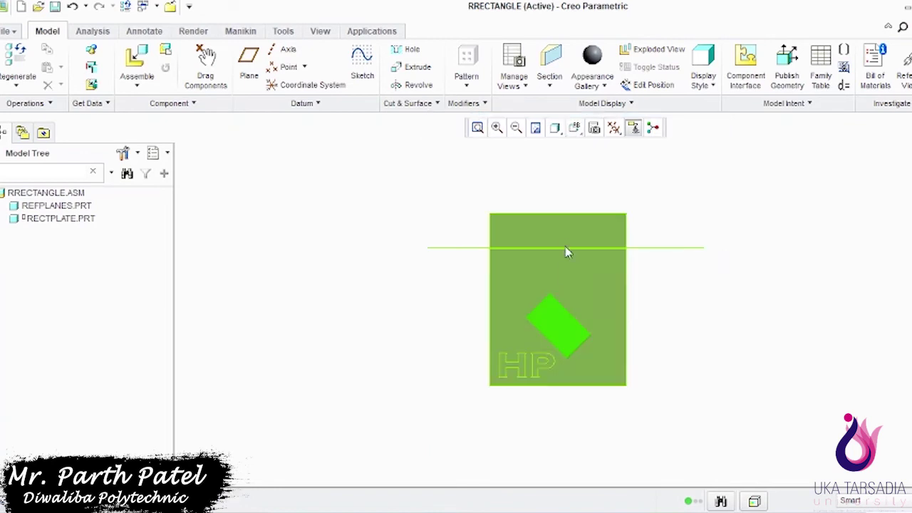
Show the assembly in the ORTHO orientation and inspect the inclined plate up close against the HP and VP.
click(574, 128)
click(617, 224)
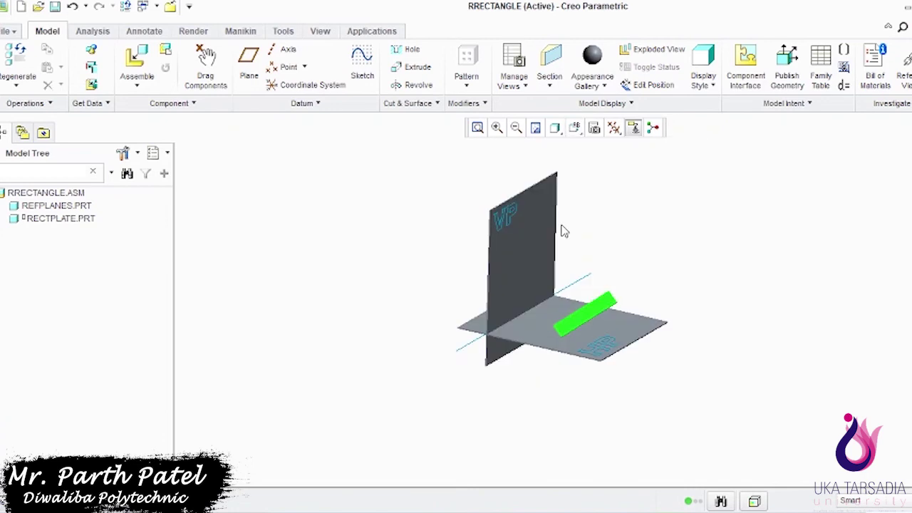
mouse_move(682, 240)
middle_down()
mouse_move(677, 209)
mouse_move(672, 240)
middle_up()
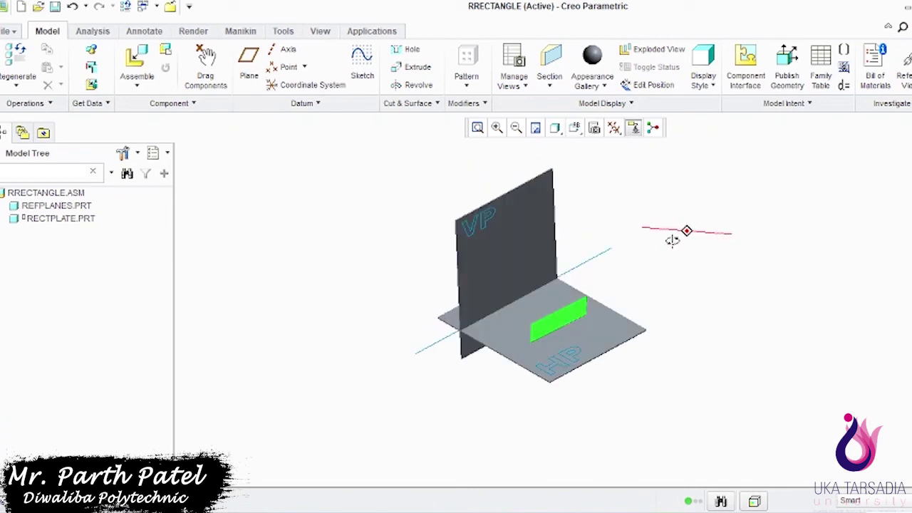
click(496, 128)
drag(320, 197, 545, 345)
drag(496, 245, 581, 287)
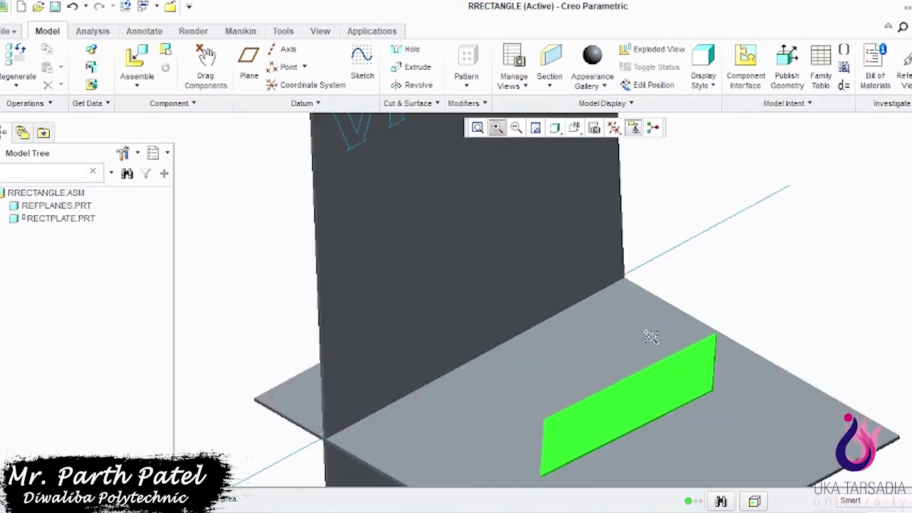
middle_click(603, 430)
click(603, 429)
click(603, 432)
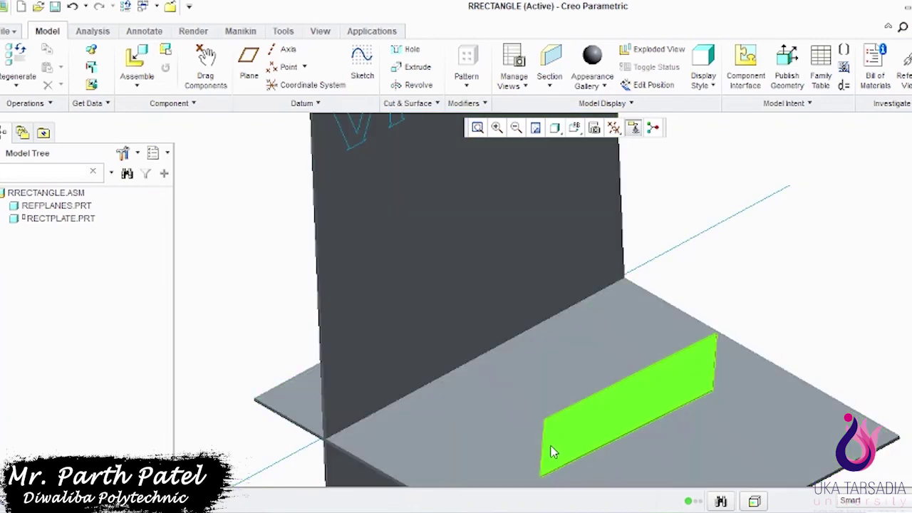
Compare the plate's FRONT and TOP projections, finishing with an angled view of both reference planes.
click(566, 188)
click(575, 132)
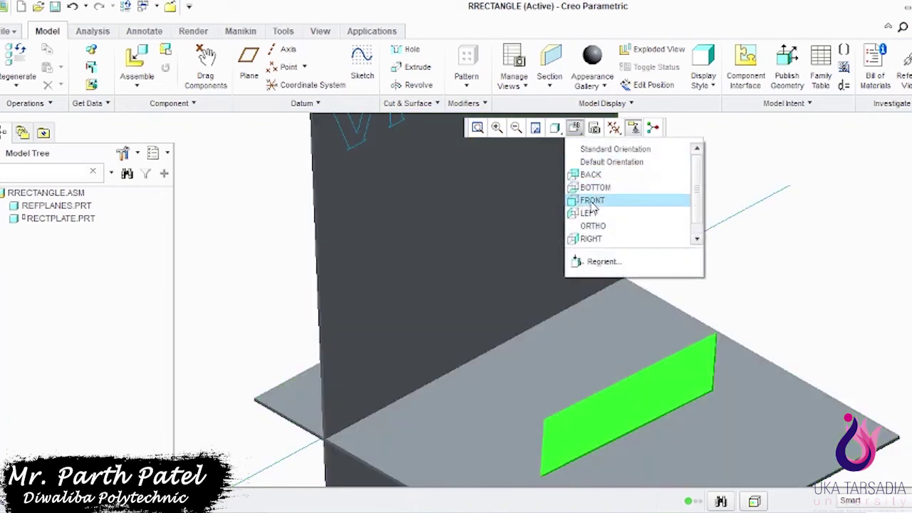
click(588, 201)
click(575, 129)
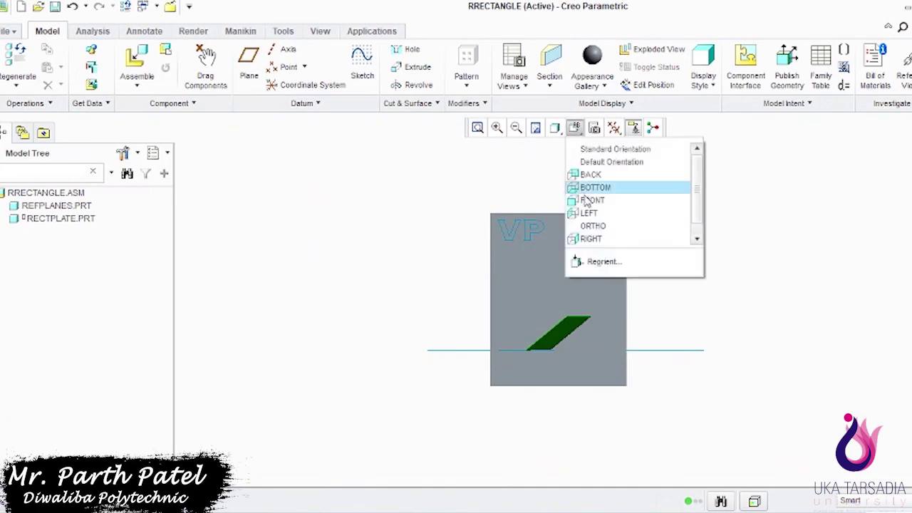
click(591, 239)
middle_drag(591, 238, 675, 201)
Return to the FRONT orientation, study the plate's projection on the VP in close-up, and finish with an angled view.
click(554, 129)
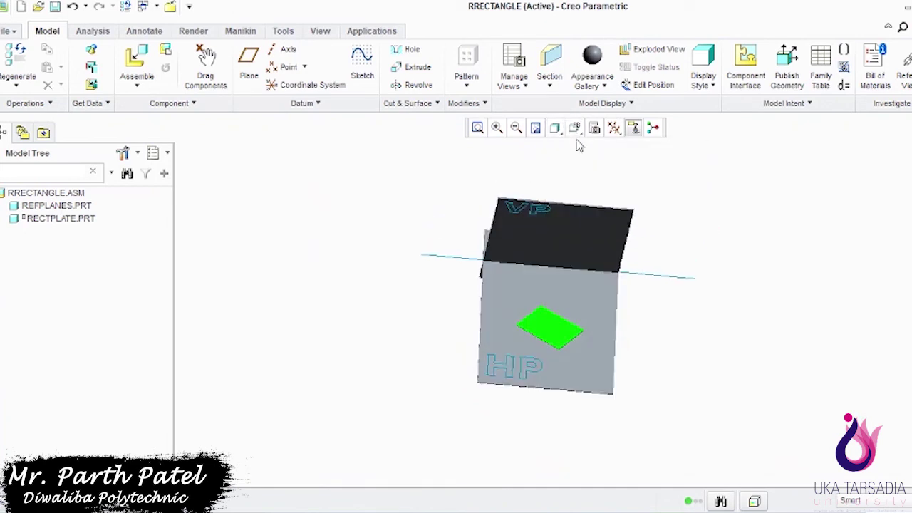
click(575, 128)
scroll(591, 178, down, 1)
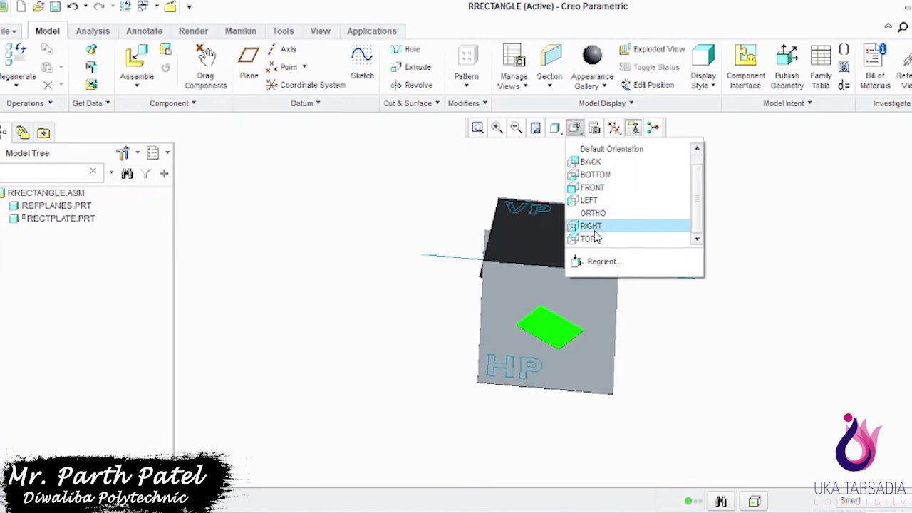
click(595, 187)
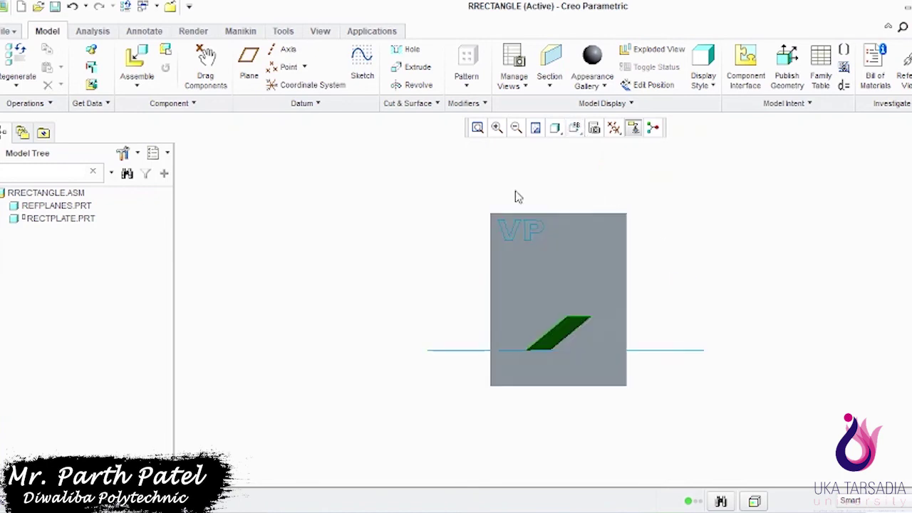
click(497, 127)
drag(459, 271, 581, 353)
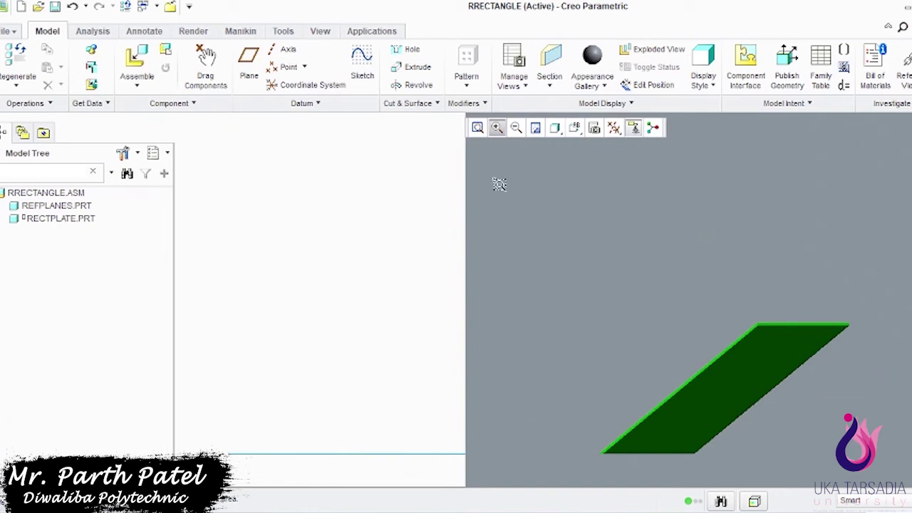
click(516, 130)
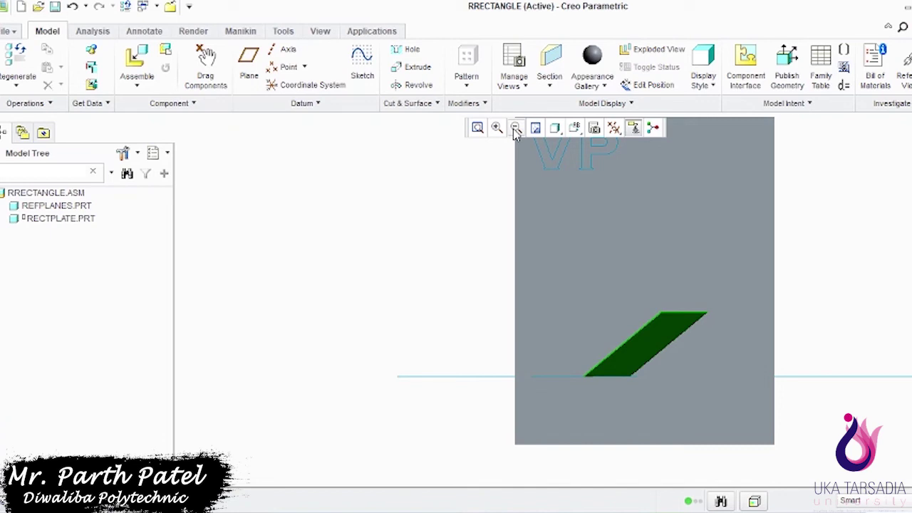
middle_drag(421, 278, 416, 305)
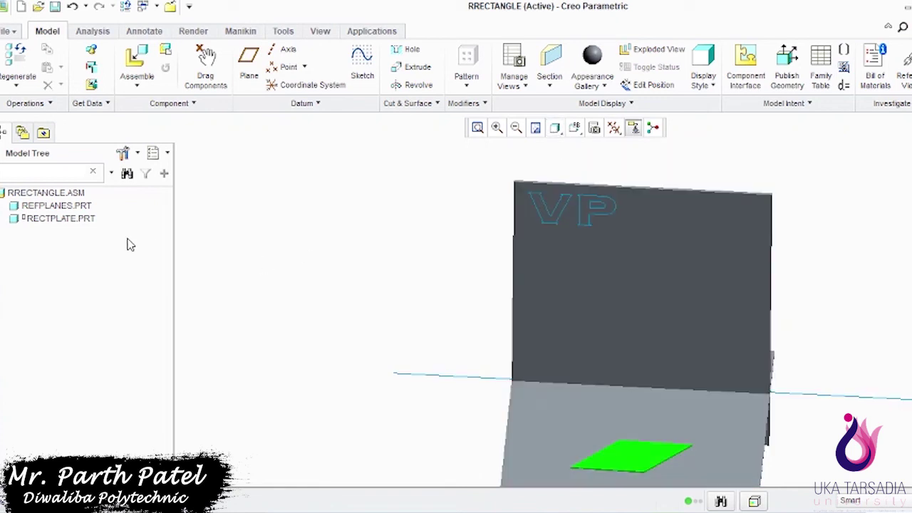
Redefine RECTPLATE's placement by setting its Angle Offset constraint to 0 and accept the change.
right_click(81, 223)
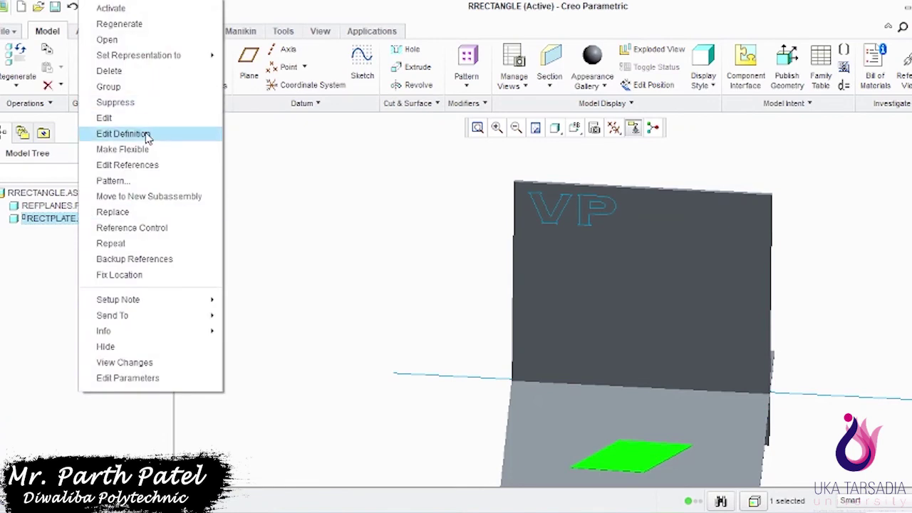
click(122, 134)
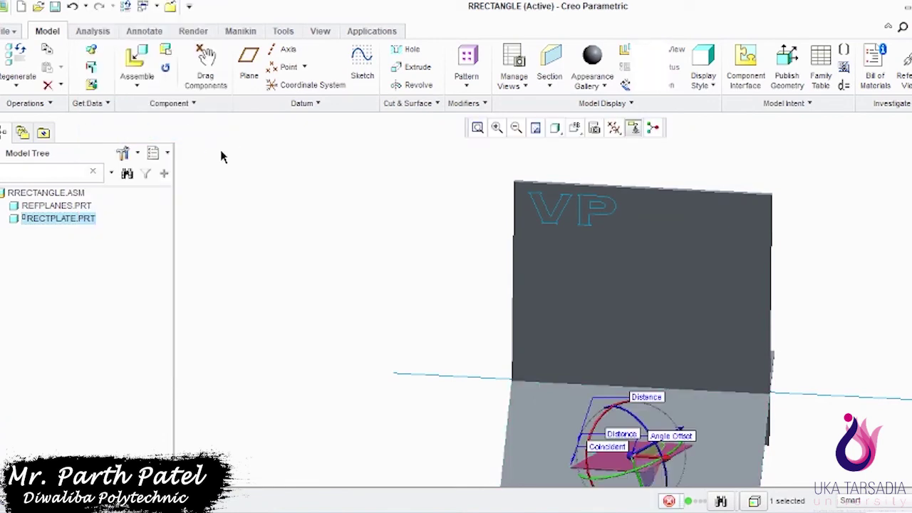
click(46, 102)
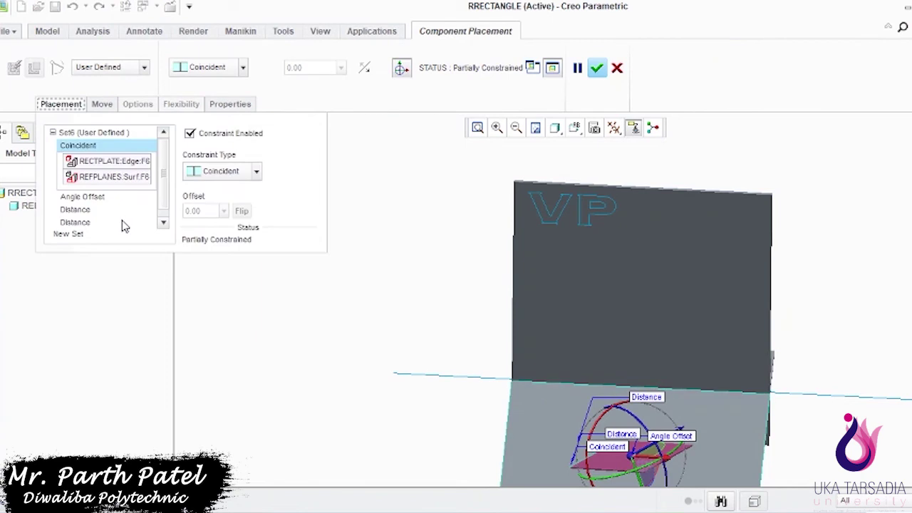
click(96, 196)
double_click(196, 210)
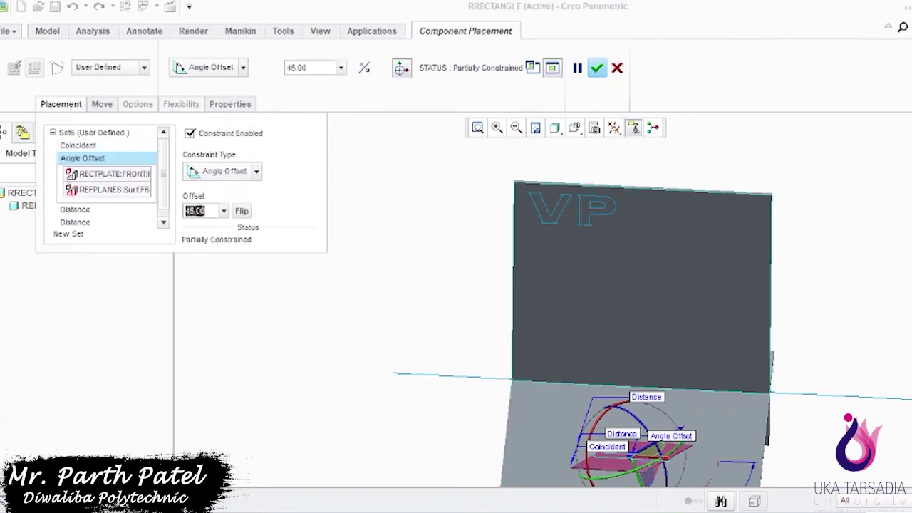
text(0)
key(Return)
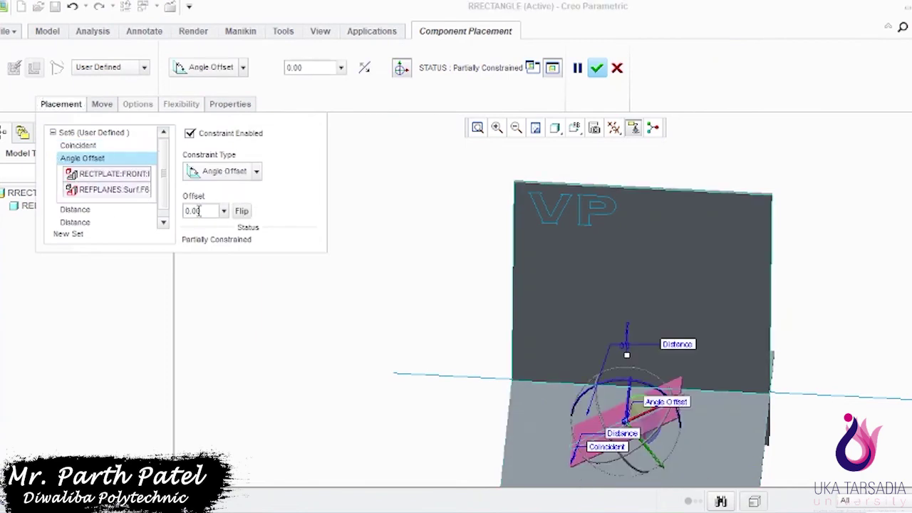
click(596, 68)
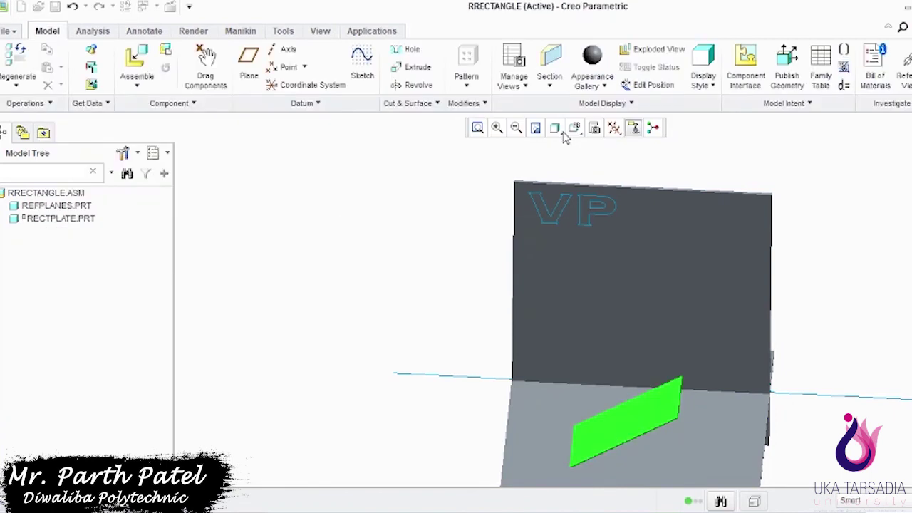
Show the plate's projection on the VP in the FRONT orientation, followed by its projection on the HP in the TOP orientation.
mouse_move(907, 207)
middle_down()
mouse_move(897, 189)
mouse_move(907, 199)
middle_up()
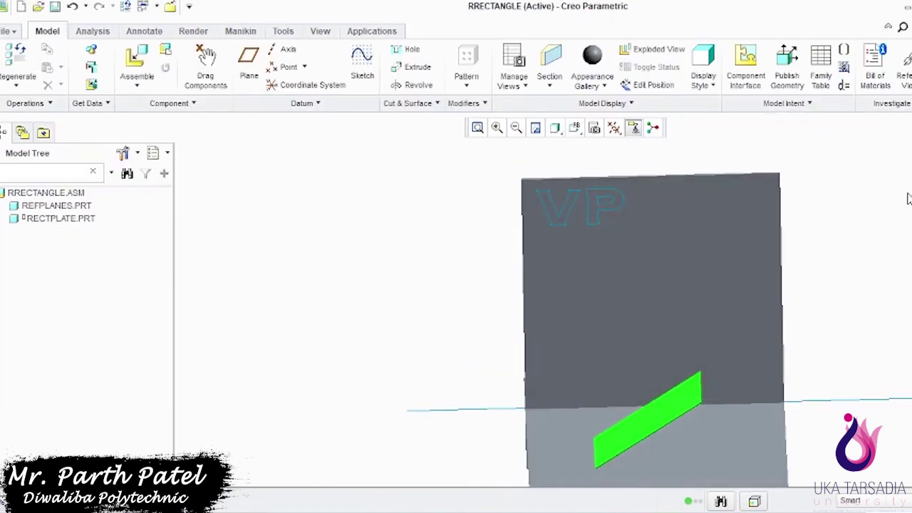
click(574, 127)
click(590, 200)
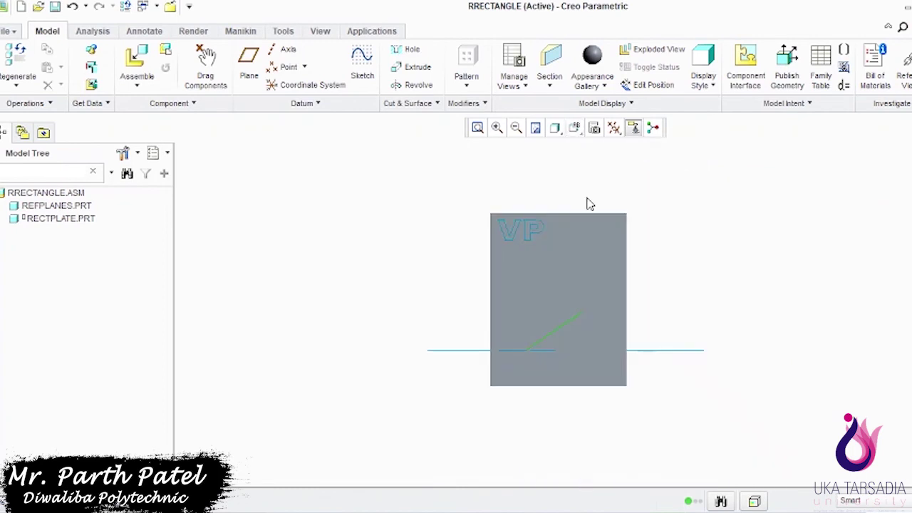
click(574, 127)
click(593, 241)
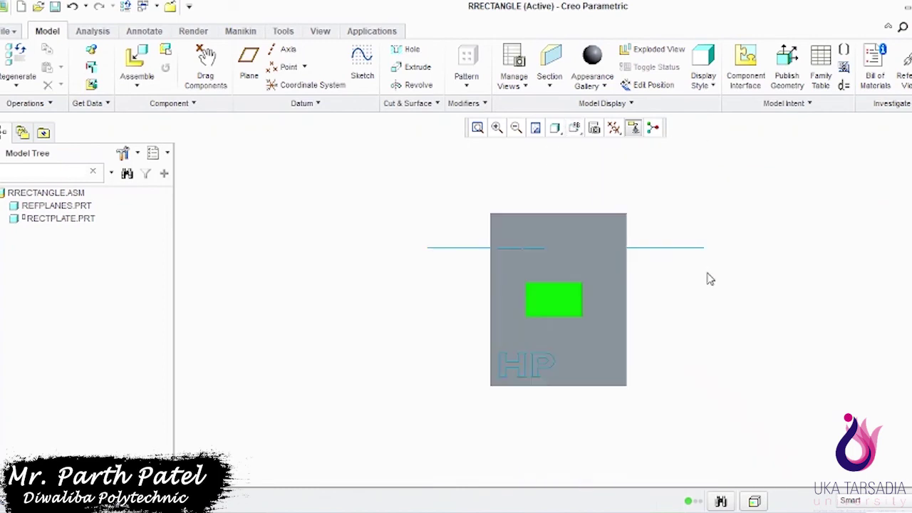
Swing the plate flat onto the HP with Drag Components and show its projection in the TOP orientation.
middle_drag(682, 311, 692, 269)
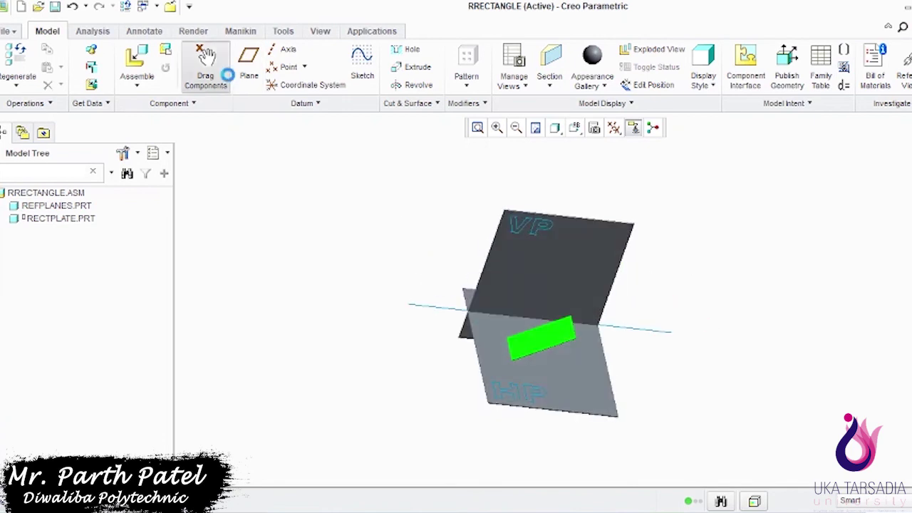
click(573, 357)
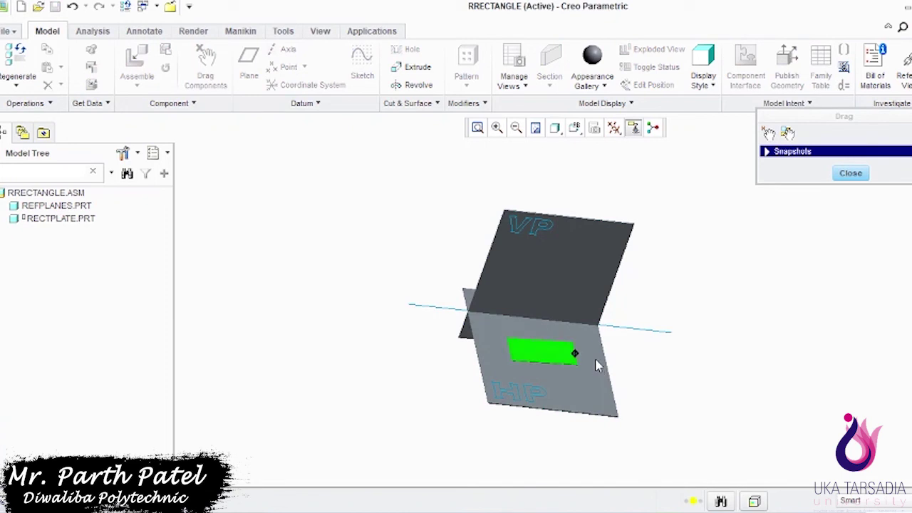
click(597, 365)
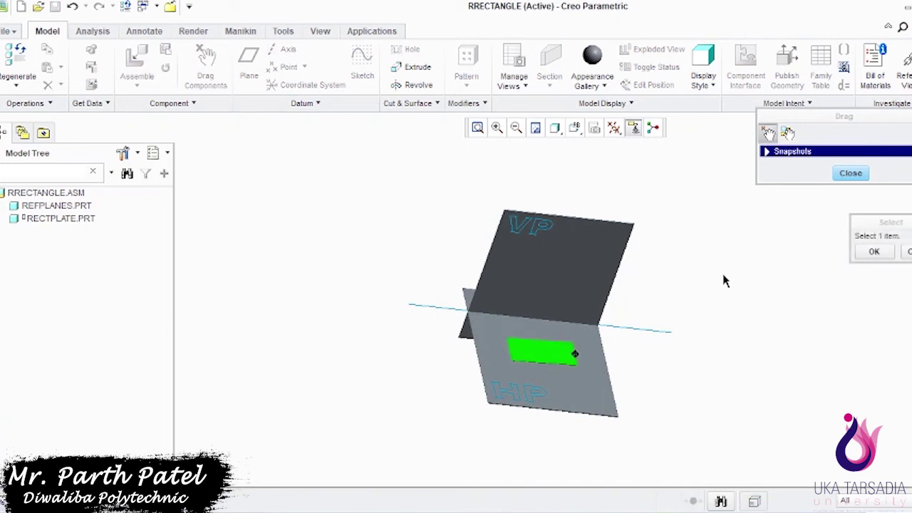
click(575, 133)
click(591, 239)
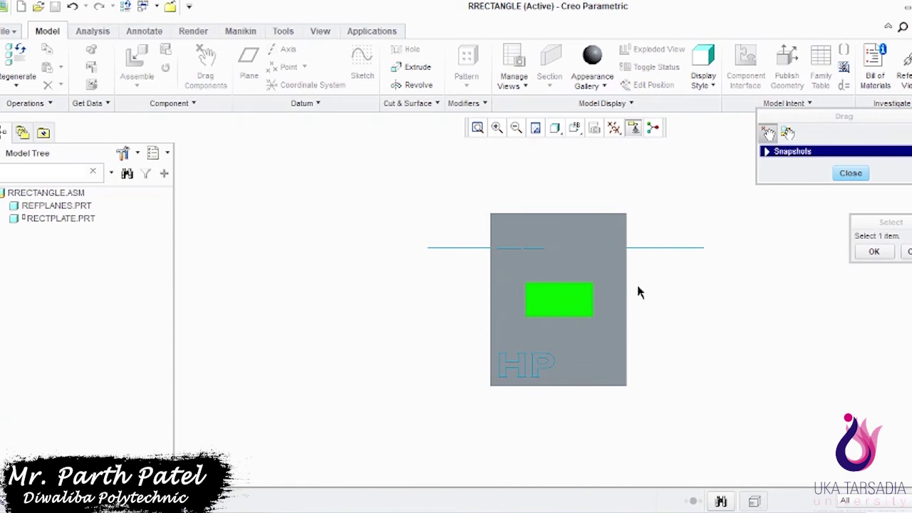
Tilt the plate up from the HP and return to the TOP orientation to show its shortened projection.
middle_drag(686, 359, 684, 332)
drag(583, 356, 566, 326)
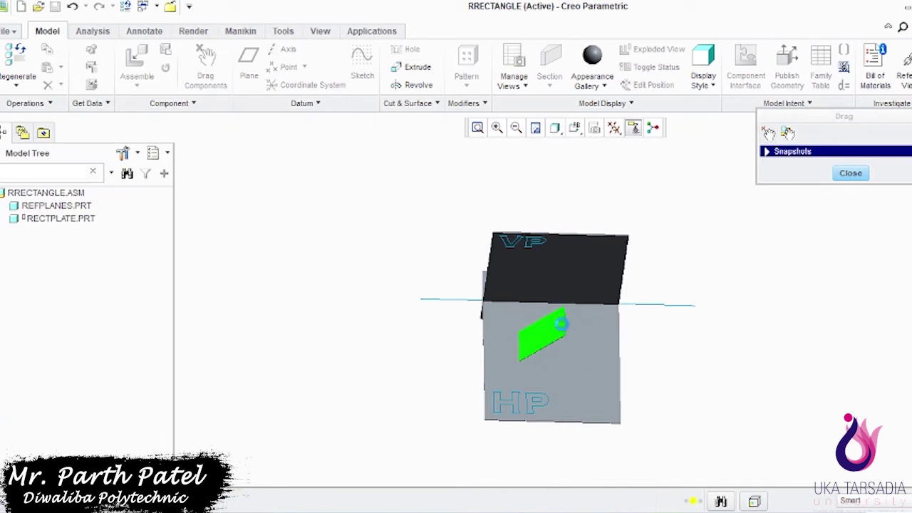
click(575, 130)
scroll(588, 239, down, 1)
click(590, 238)
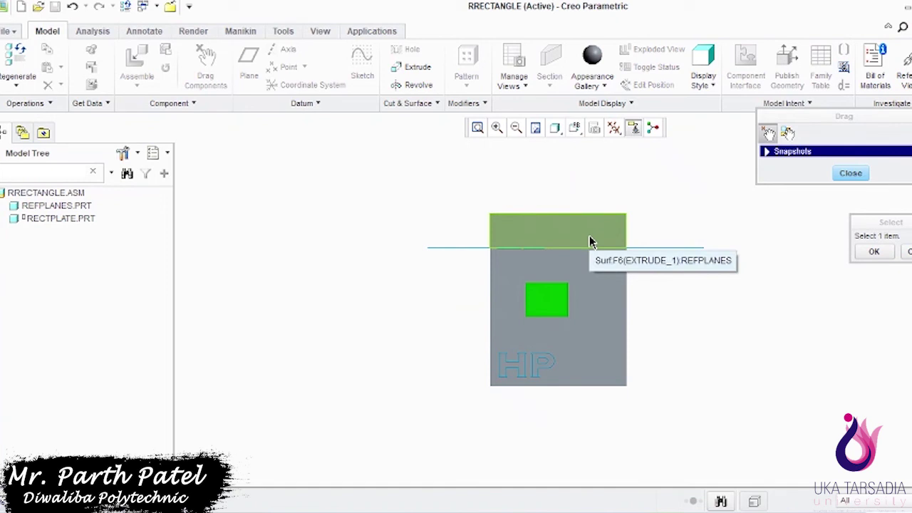
Raise the plate to a steep, nearly upright inclination to the HP and show it in the FRONT orientation.
drag(572, 307, 538, 308)
middle_drag(627, 309, 726, 268)
click(574, 128)
click(575, 129)
click(576, 130)
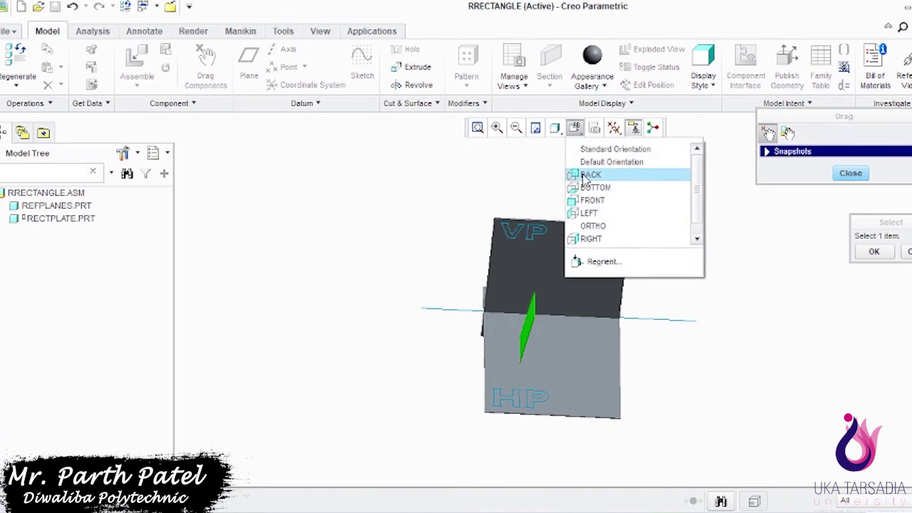
click(589, 198)
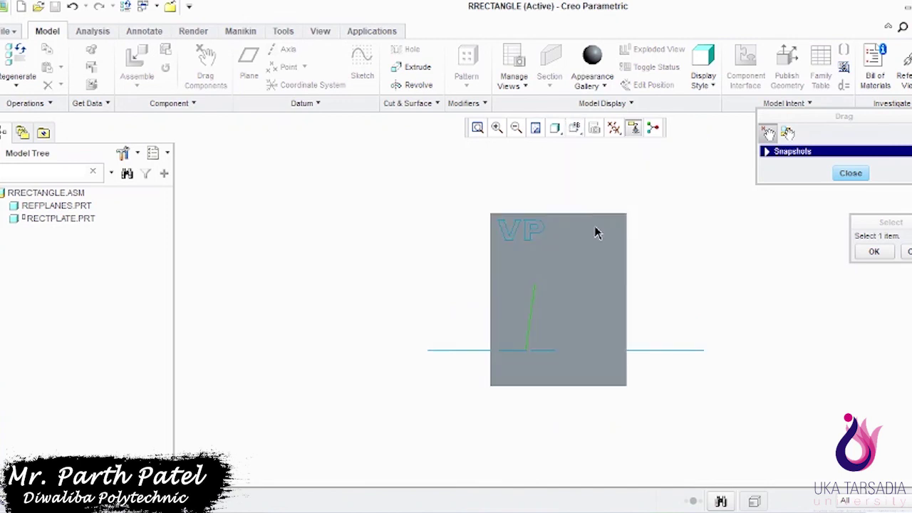
Swing the plate between upright and lower inclinations to the HP, and finish dragging components.
click(539, 292)
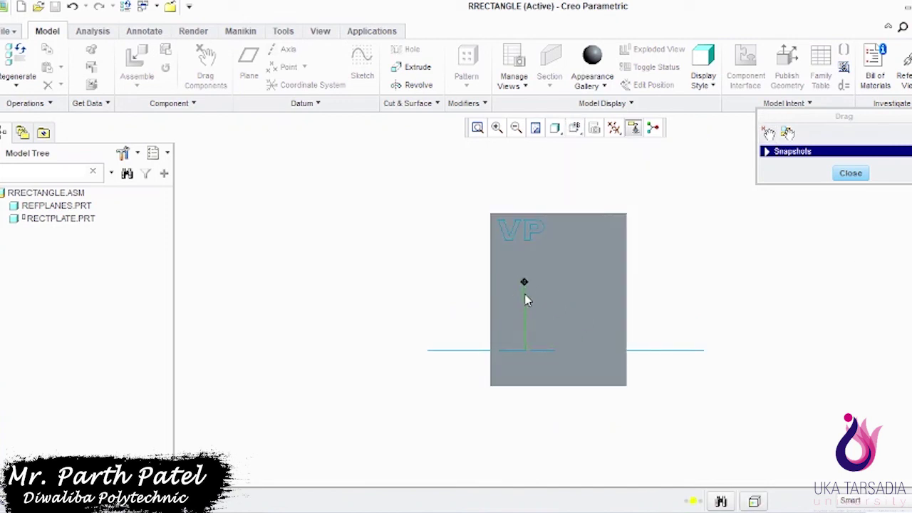
click(570, 325)
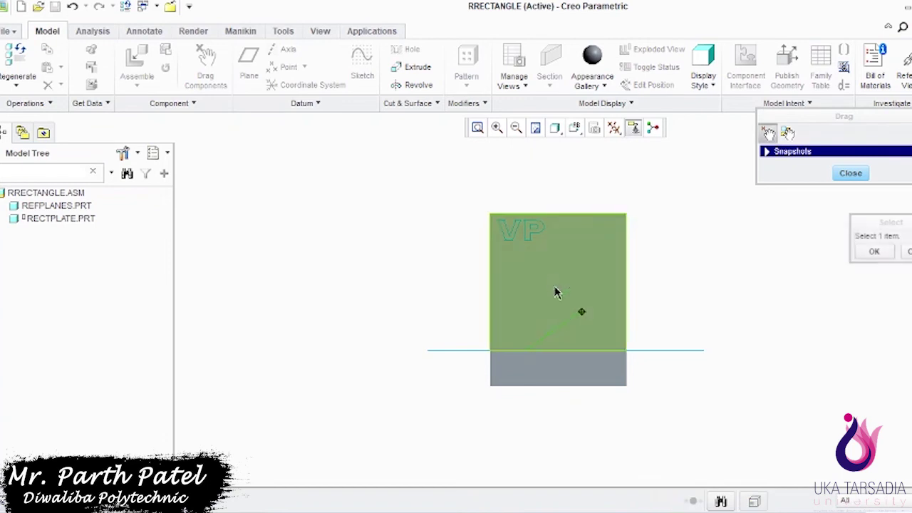
click(544, 275)
click(545, 274)
click(576, 332)
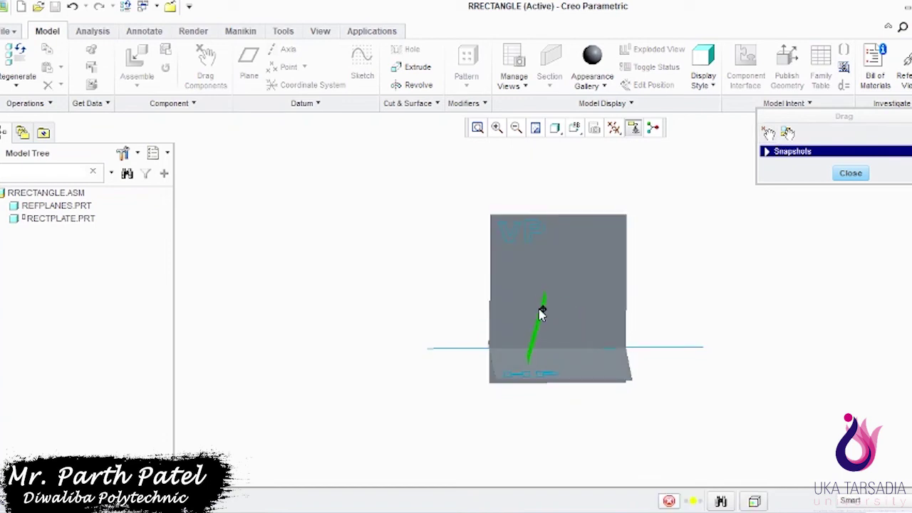
click(543, 309)
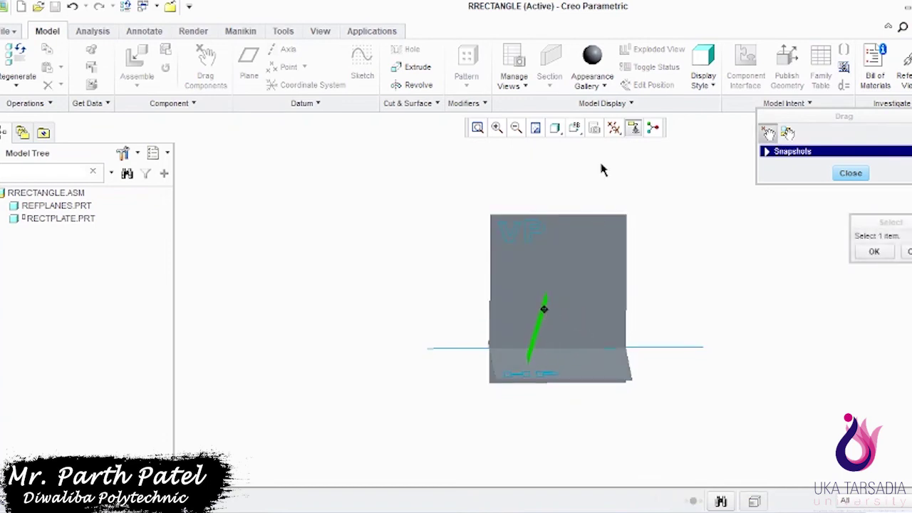
click(60, 220)
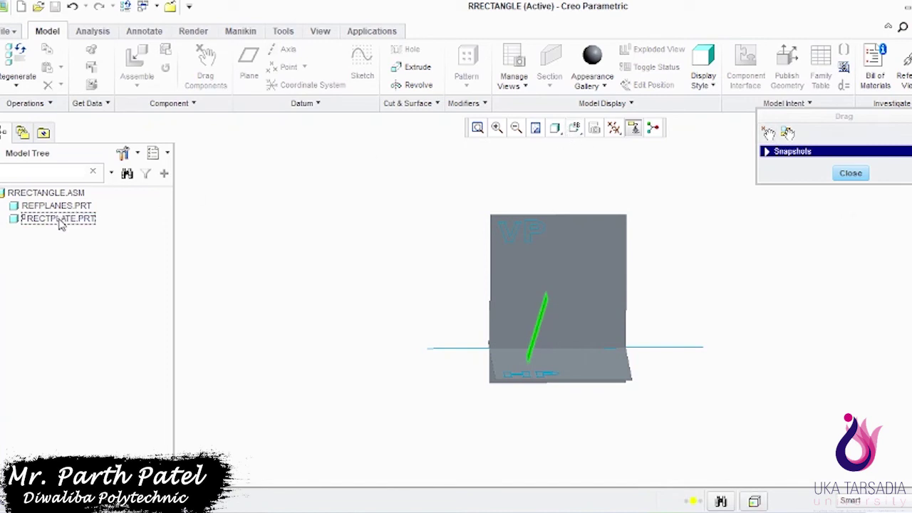
click(674, 198)
click(862, 174)
Redefine RECTPLATE's placement with an Angle Offset of 45 so the plate is also inclined to the VP, and accept it.
right_click(48, 221)
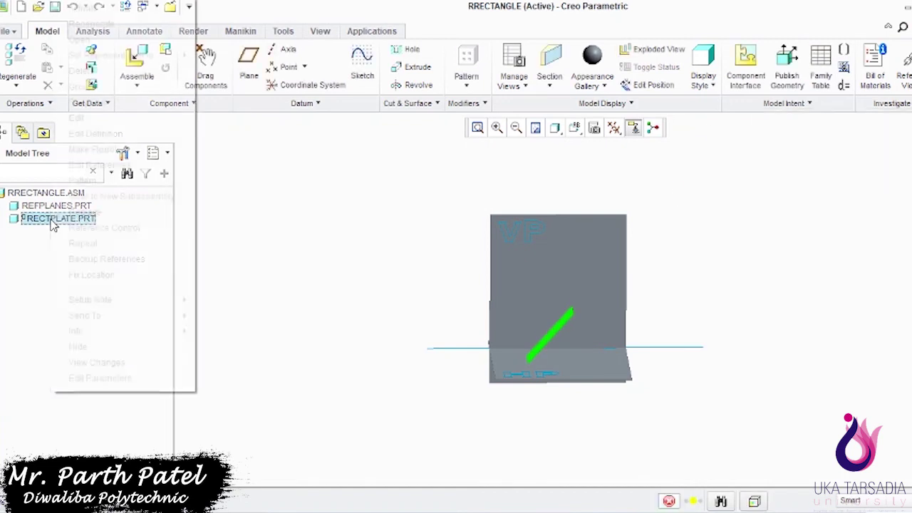
click(95, 134)
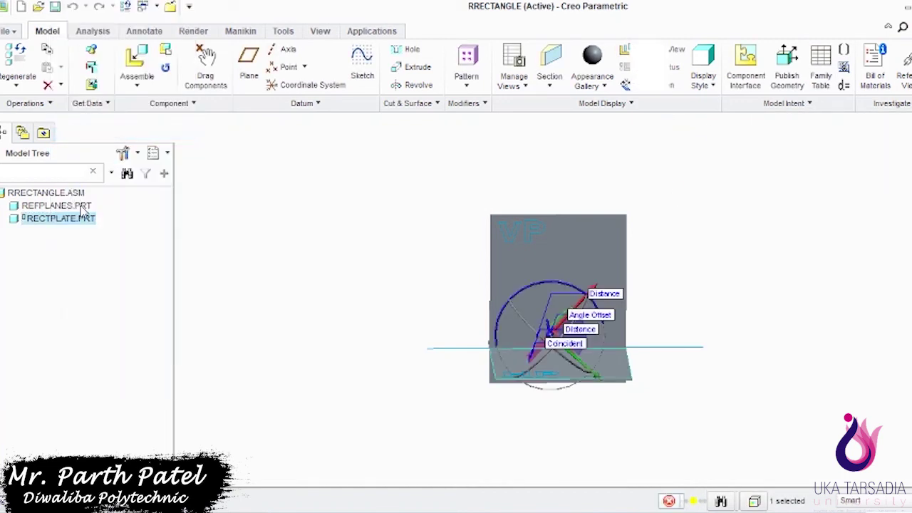
click(61, 105)
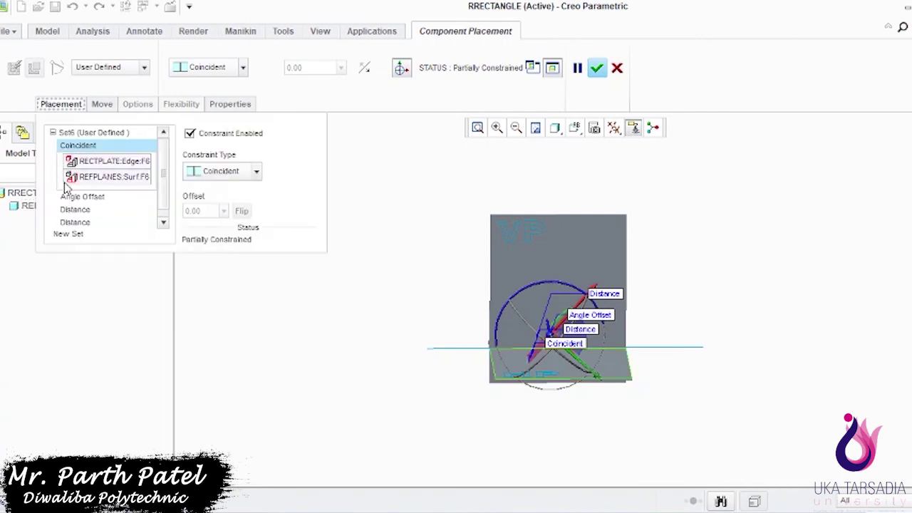
click(72, 197)
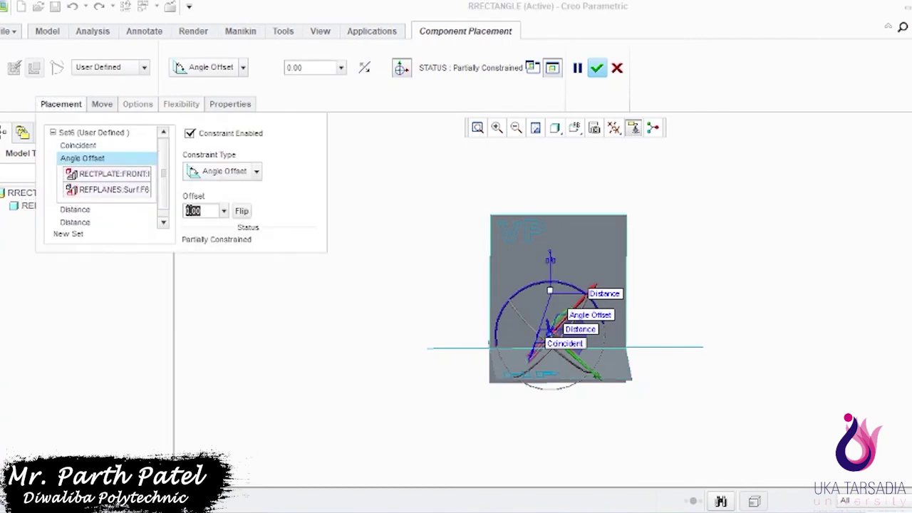
text(4)
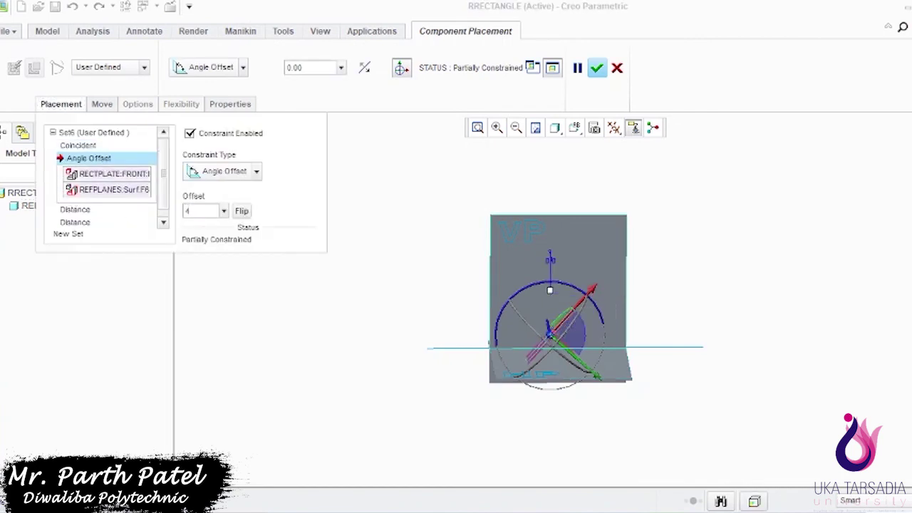
text(455)
key(Return)
click(596, 67)
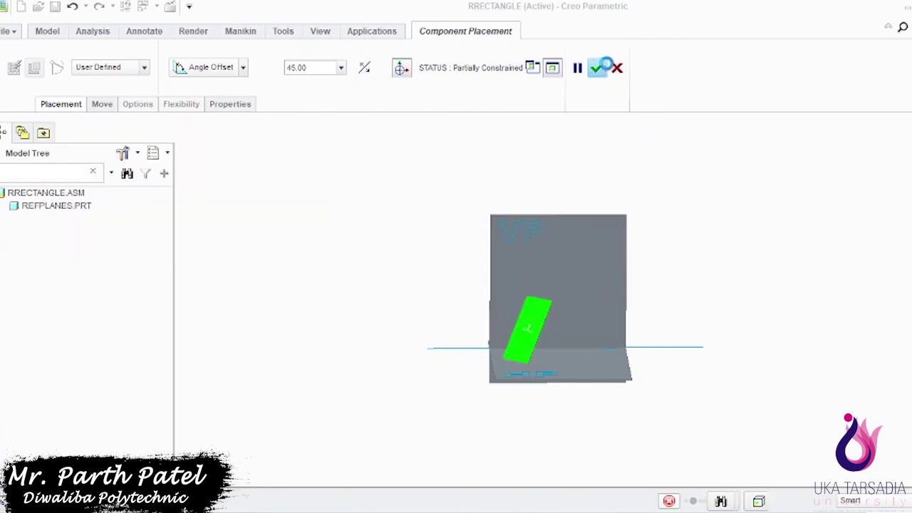
Compare the projections of the plate inclined to both planes in the FRONT and TOP orientations.
middle_drag(698, 187, 704, 277)
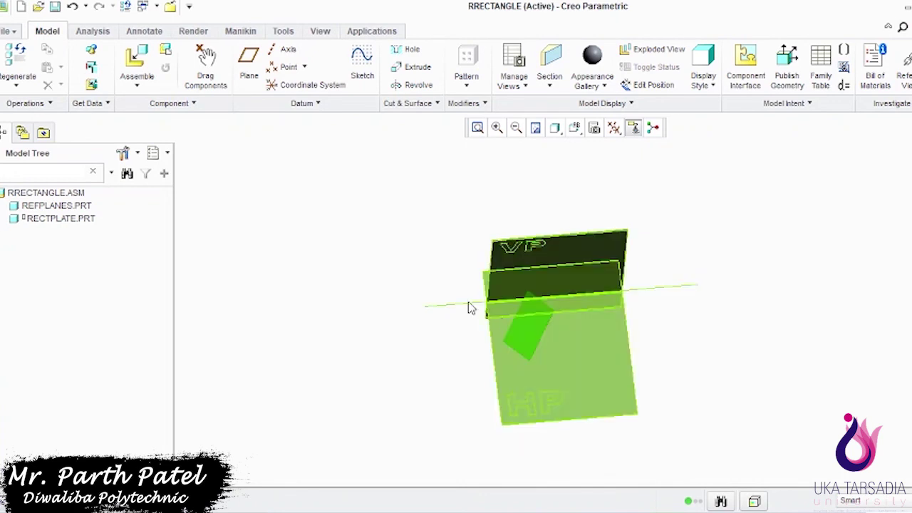
click(574, 128)
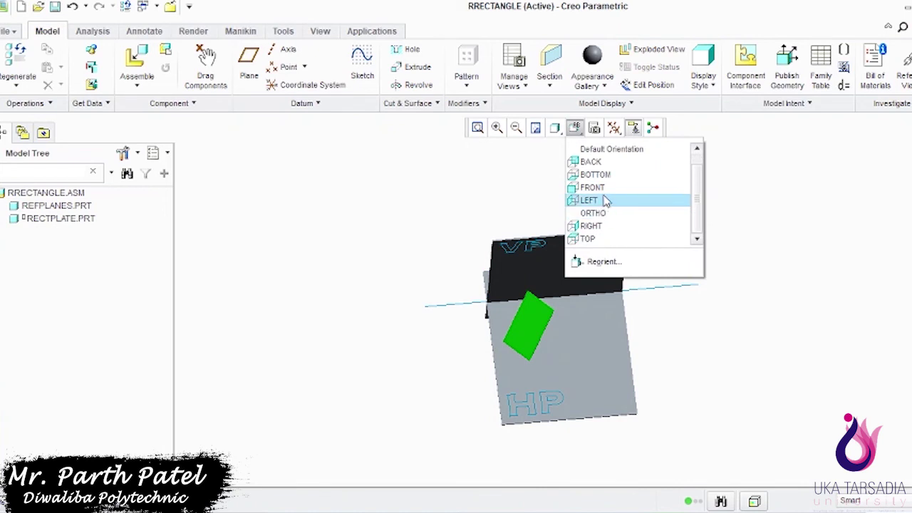
click(604, 200)
click(575, 128)
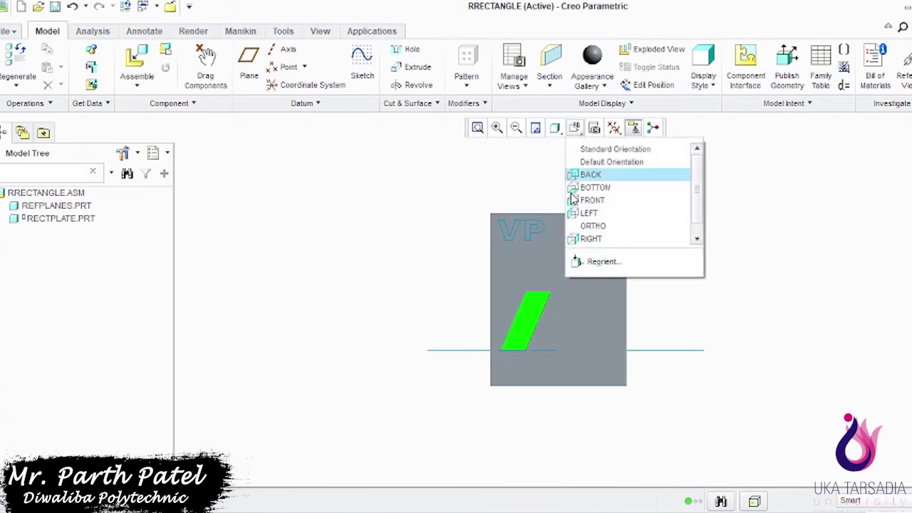
click(591, 226)
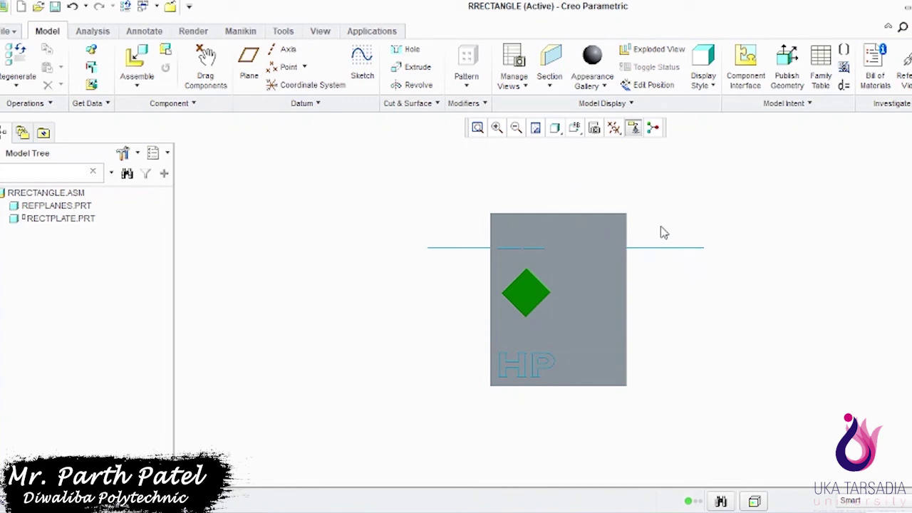
Show the assembly in the ORTHO orientation and inspect the doubly inclined plate up close against the HP and VP.
click(575, 128)
click(601, 227)
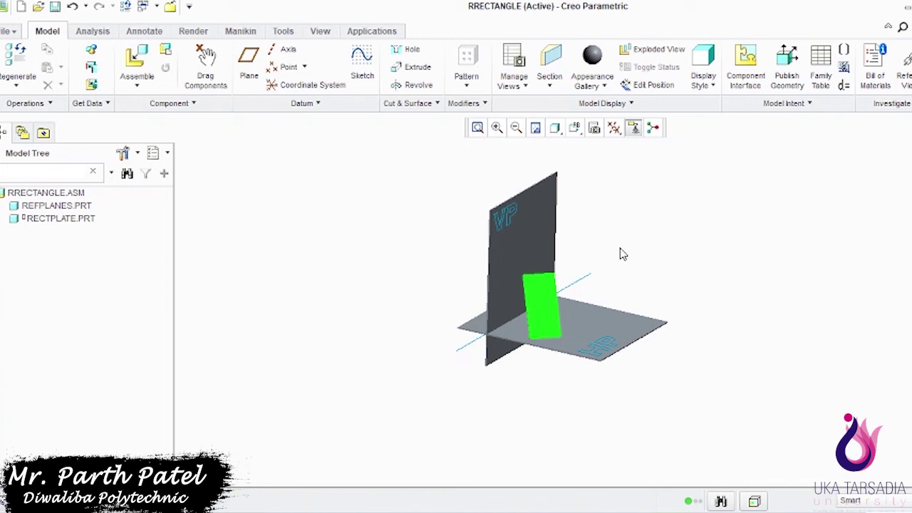
click(496, 127)
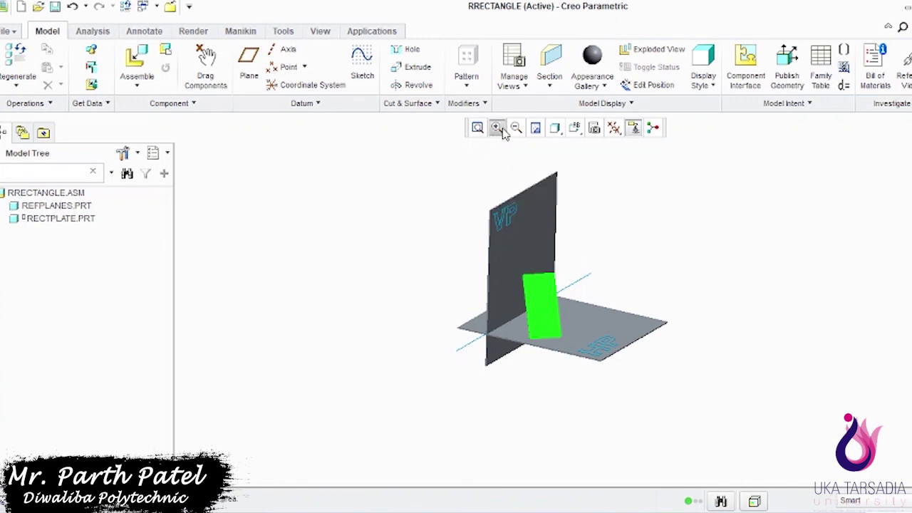
drag(456, 210, 653, 381)
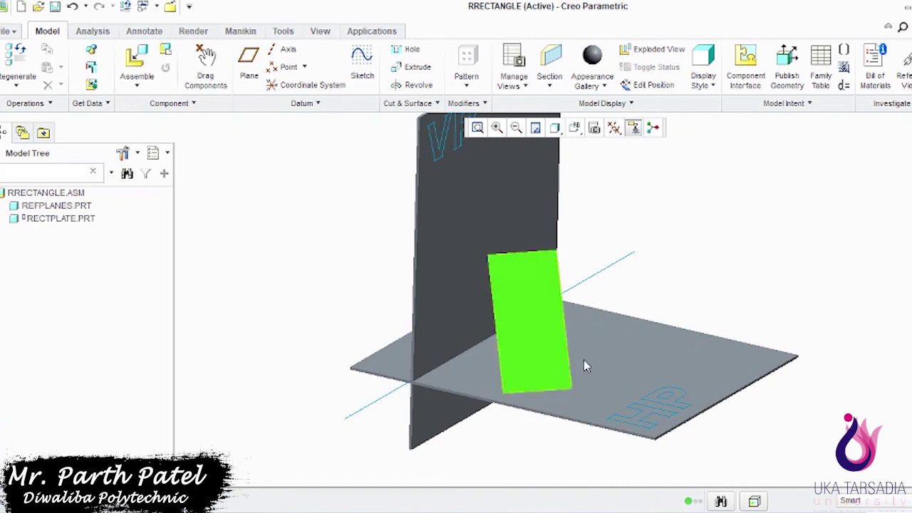
Redefine RECTPLATE's placement with an Angle Offset of 0 and accept it.
click(61, 225)
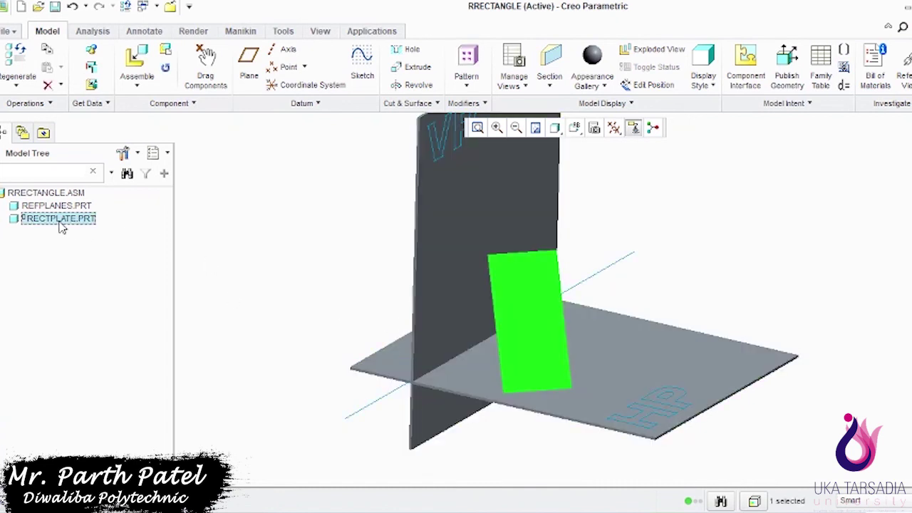
right_click(61, 225)
click(139, 134)
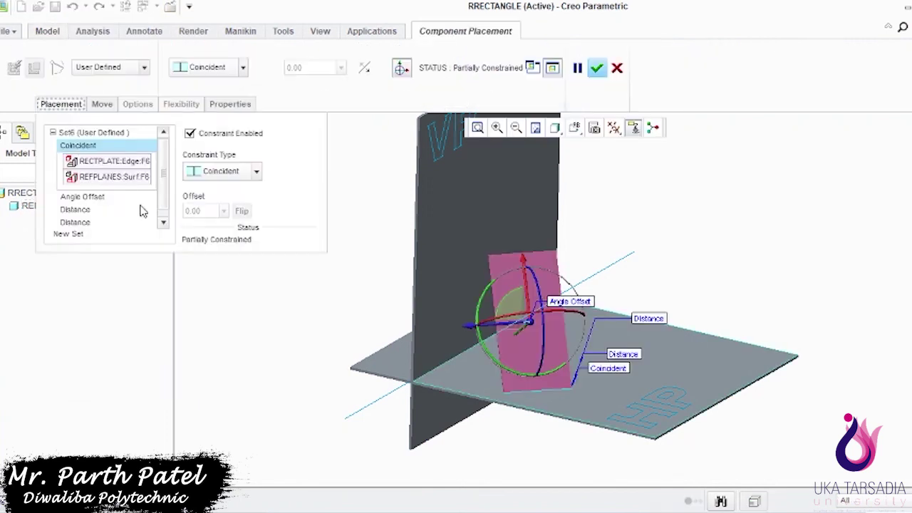
click(82, 196)
double_click(220, 210)
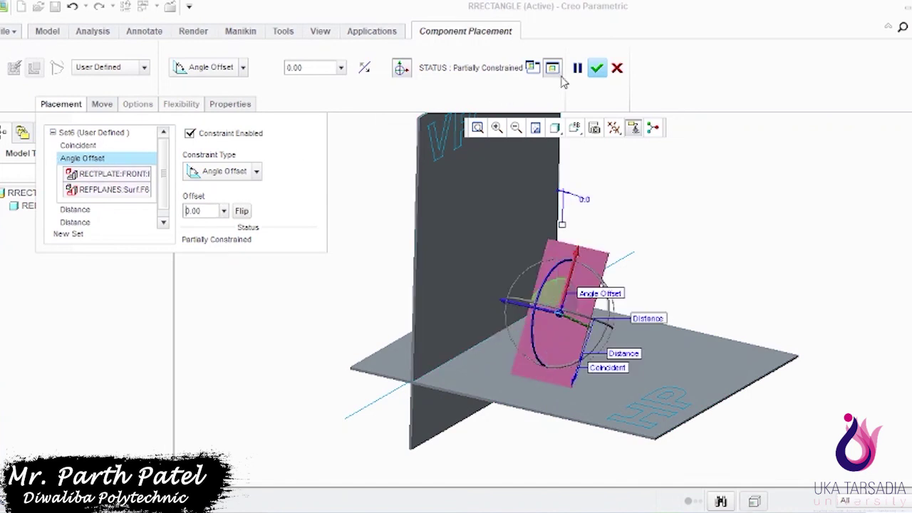
click(597, 68)
Show the assembly in the FRONT orientation and swing the plate from nearly upright to a shallow inclination to the HP.
middle_drag(645, 107, 619, 143)
click(579, 128)
scroll(580, 206, down, 1)
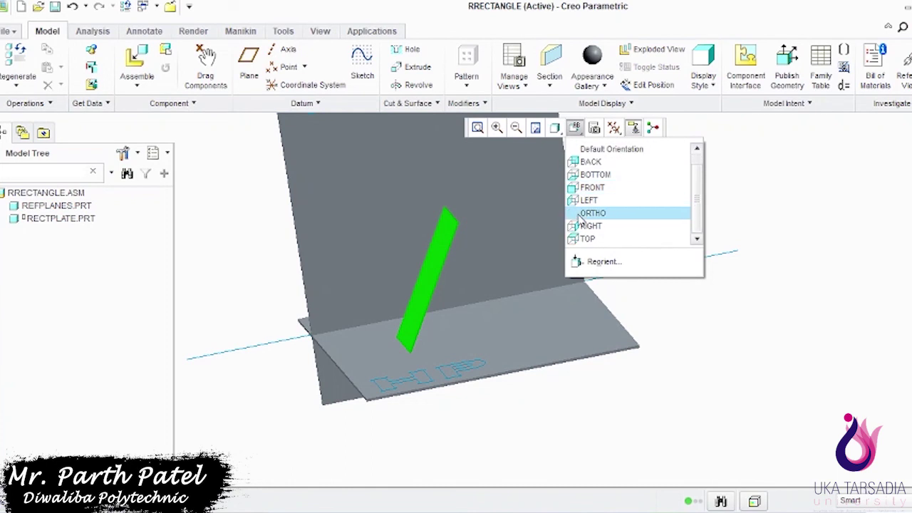
click(594, 190)
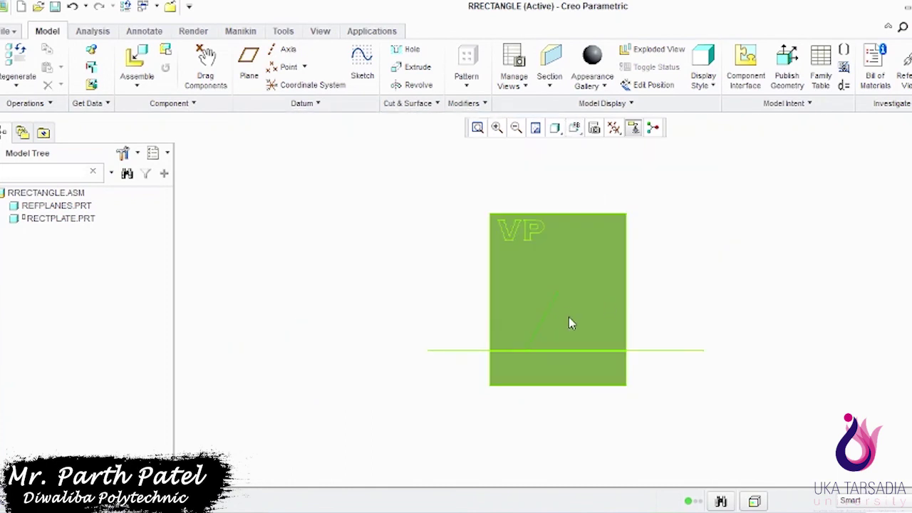
click(207, 74)
click(558, 298)
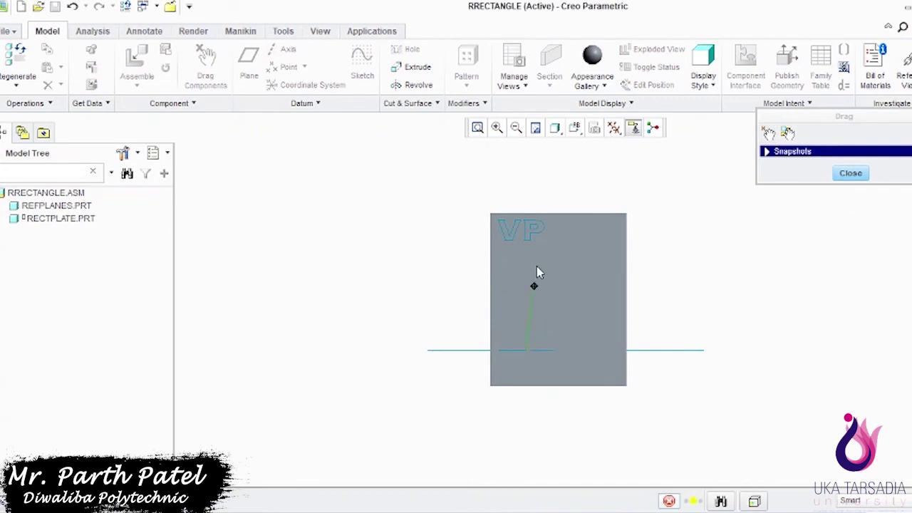
click(585, 338)
click(583, 328)
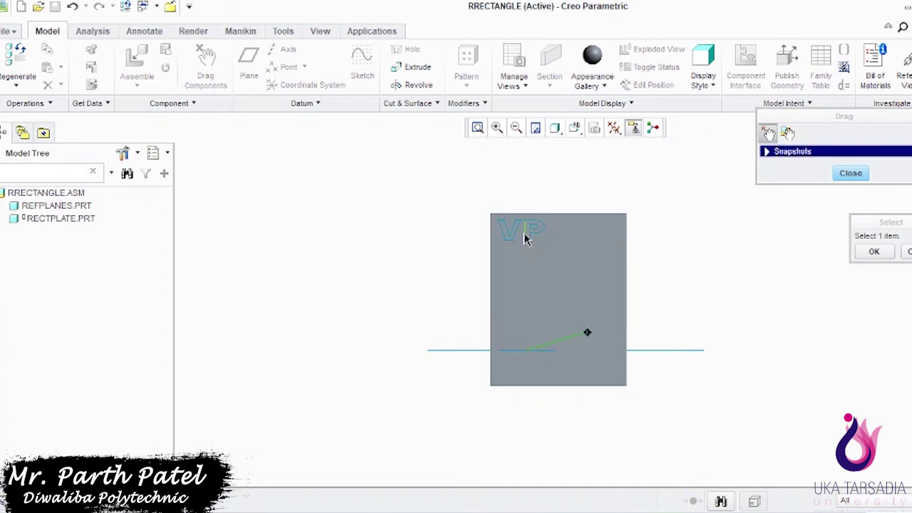
Tilt the plate slightly higher above the HP with both reference planes in view, and finish dragging components.
middle_drag(670, 283, 712, 274)
click(91, 217)
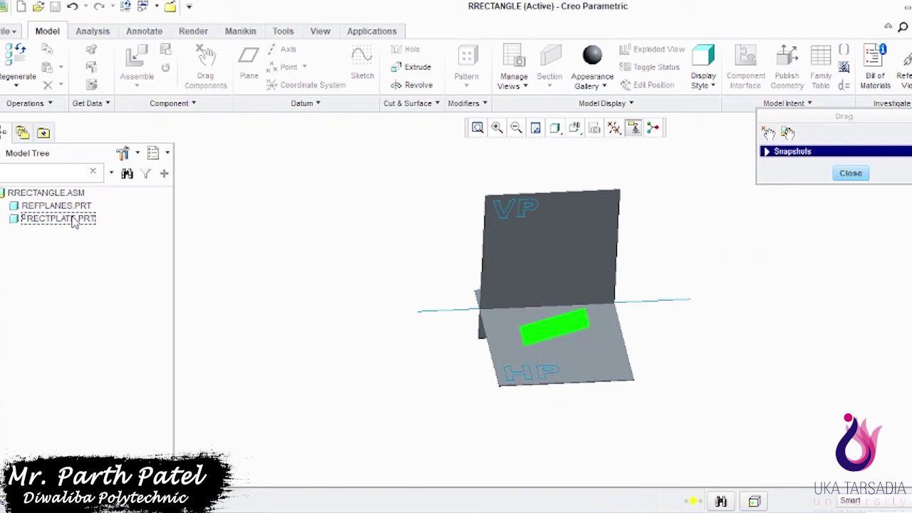
click(692, 258)
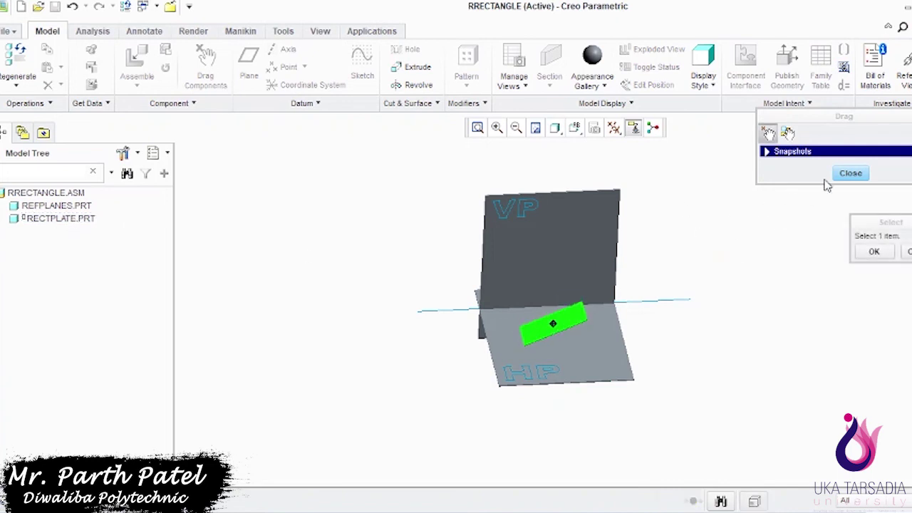
click(851, 173)
Open RECTPLATE's placement definition for editing.
right_click(44, 218)
click(62, 132)
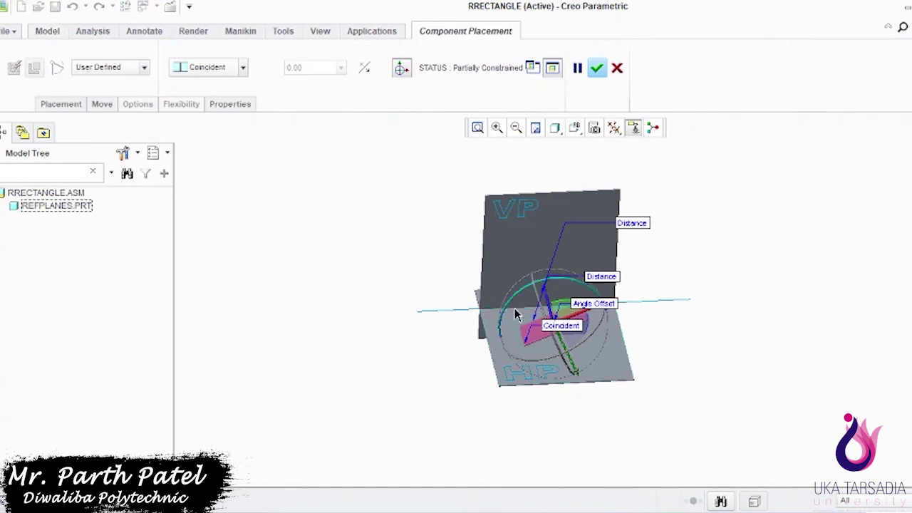